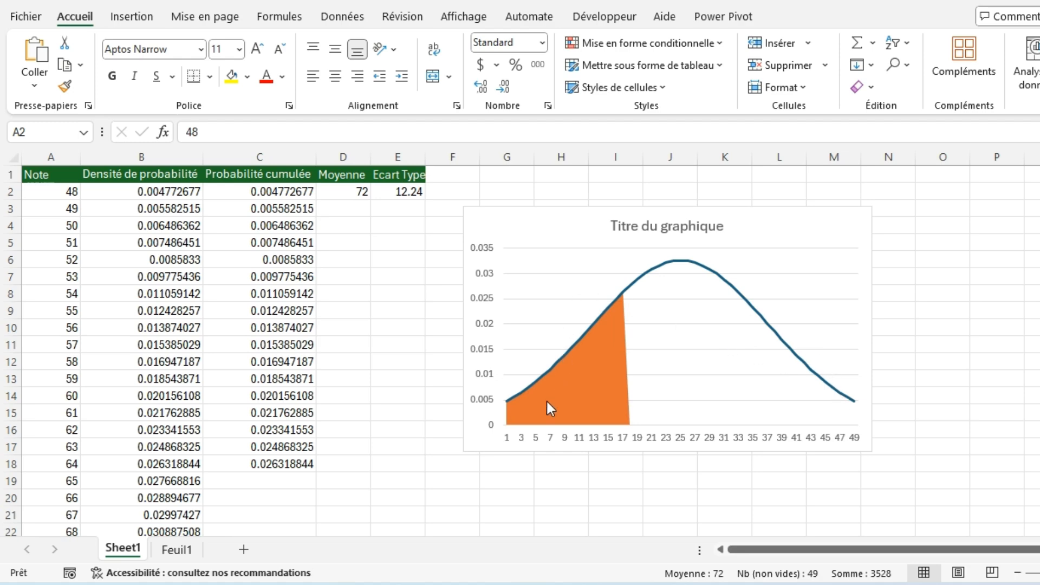
Look over the finished bell curve example on Sheet1 and switch to the Feuil1 sheet
scroll(434, 466, "down", 2)
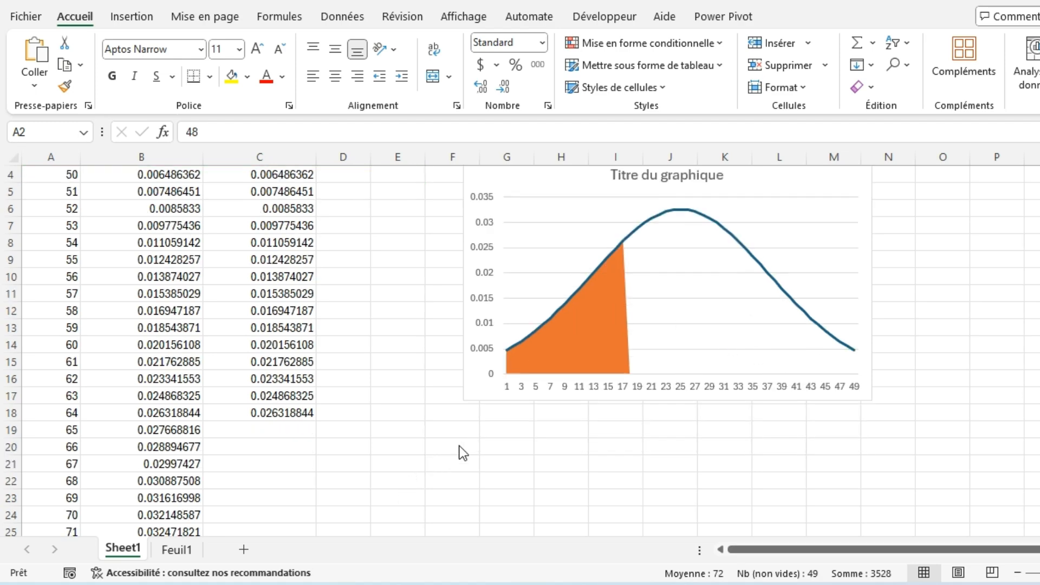
scroll(449, 454, "up", 2)
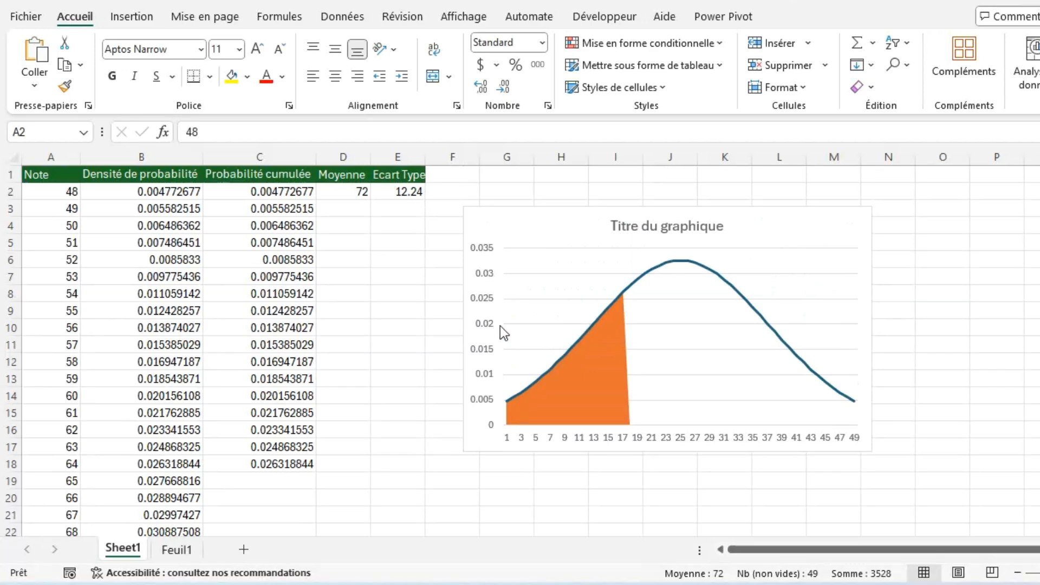
left_click(180, 555)
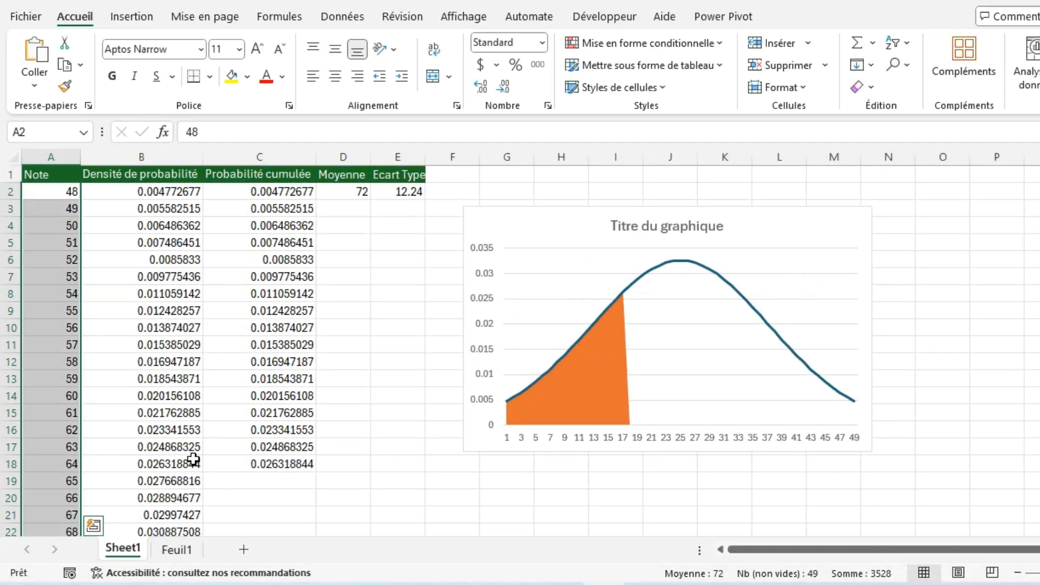
left_click(178, 550)
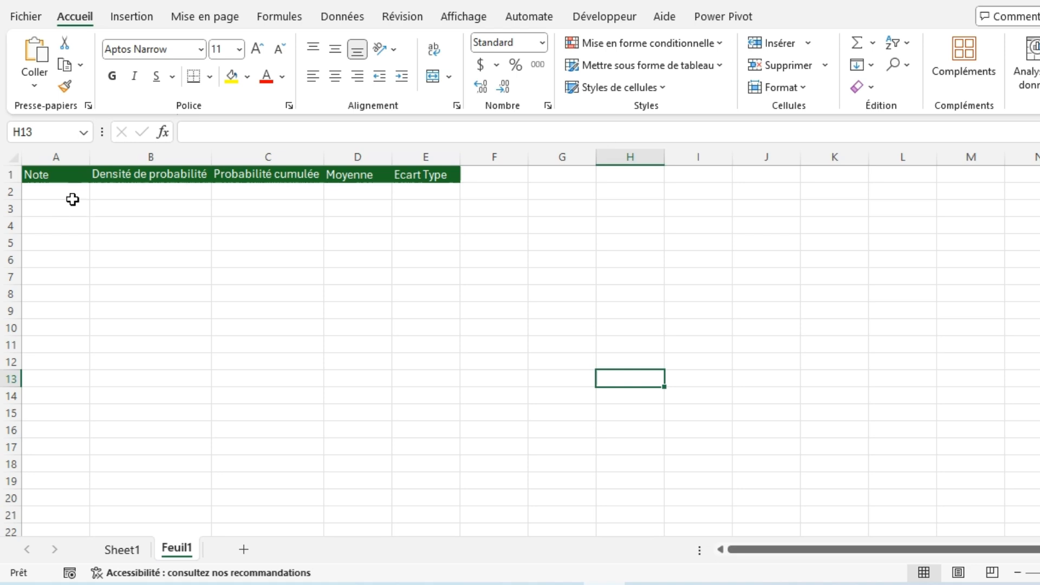
Enter the first grades 48, 49 and 50 in cells A2 to A4 of the Note column
left_click(70, 194)
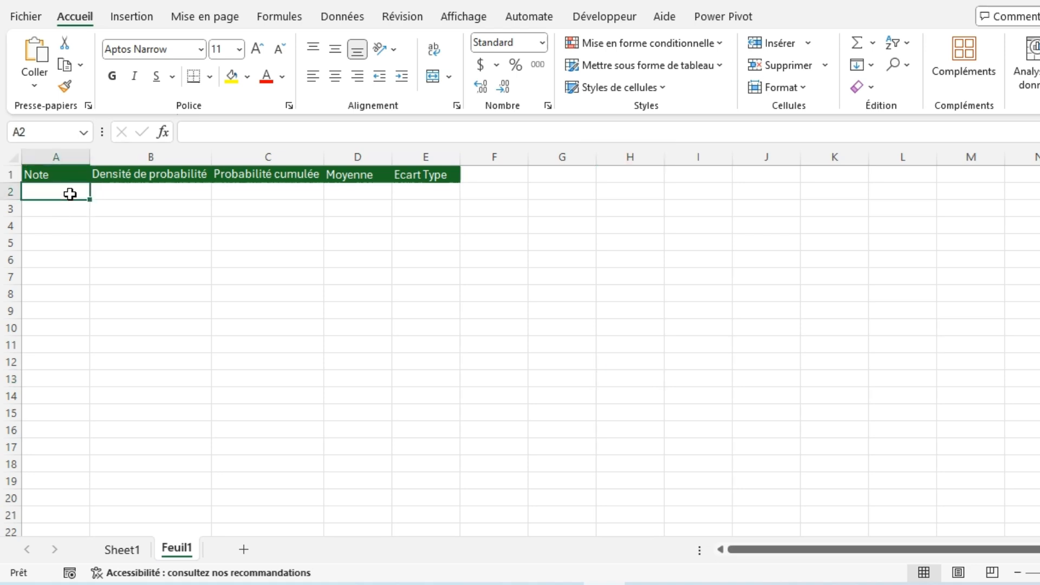
type("48")
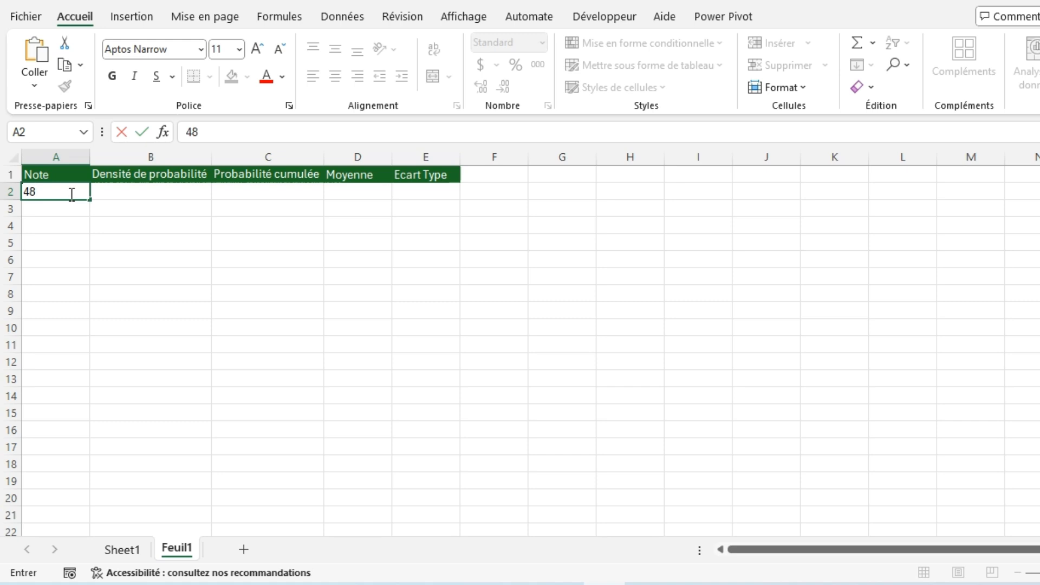
key("Return")
type("49")
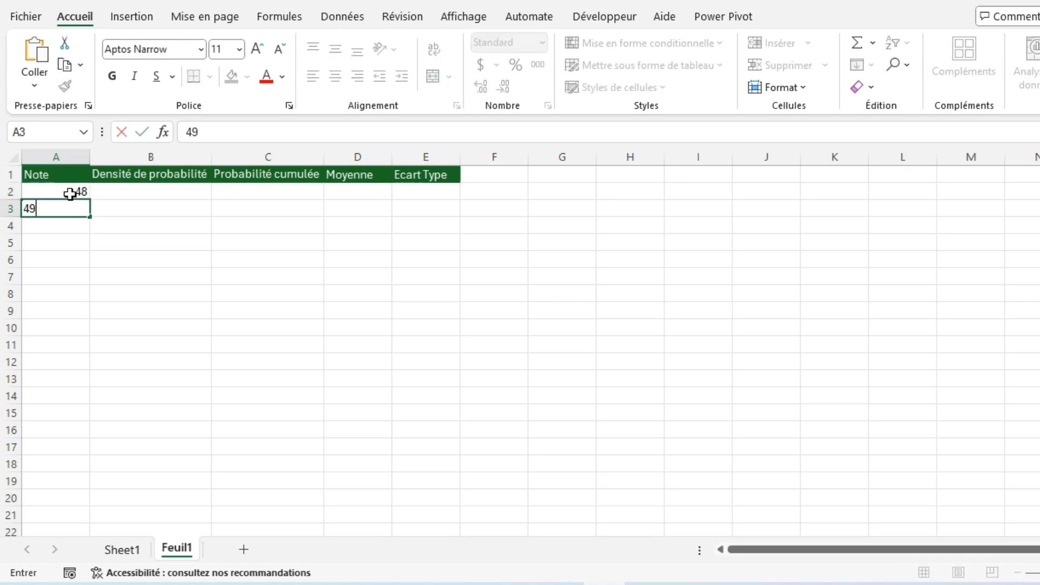
key("Return")
type("58")
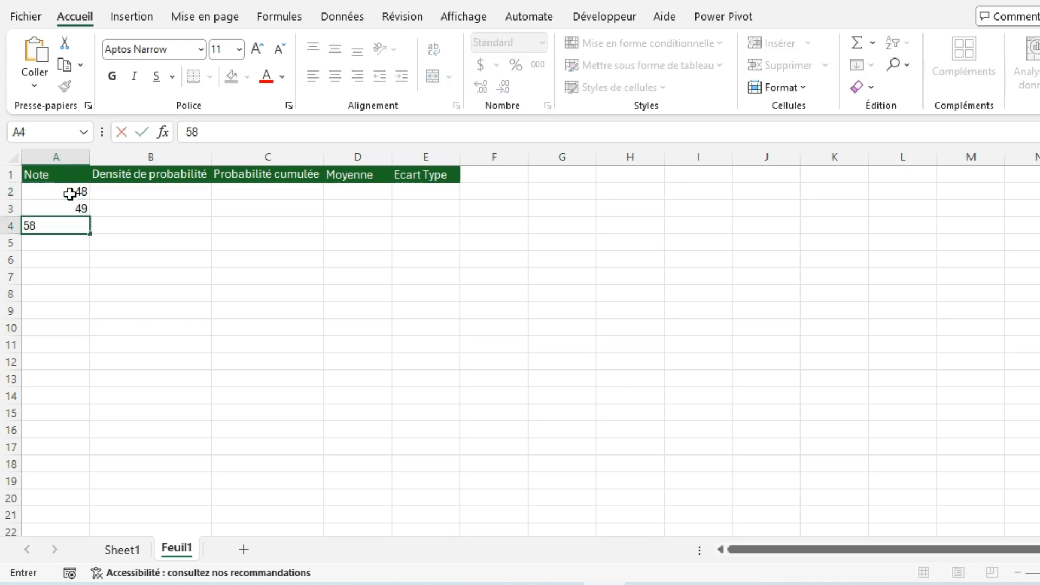
key("BackSpace")
type("0")
key("Return")
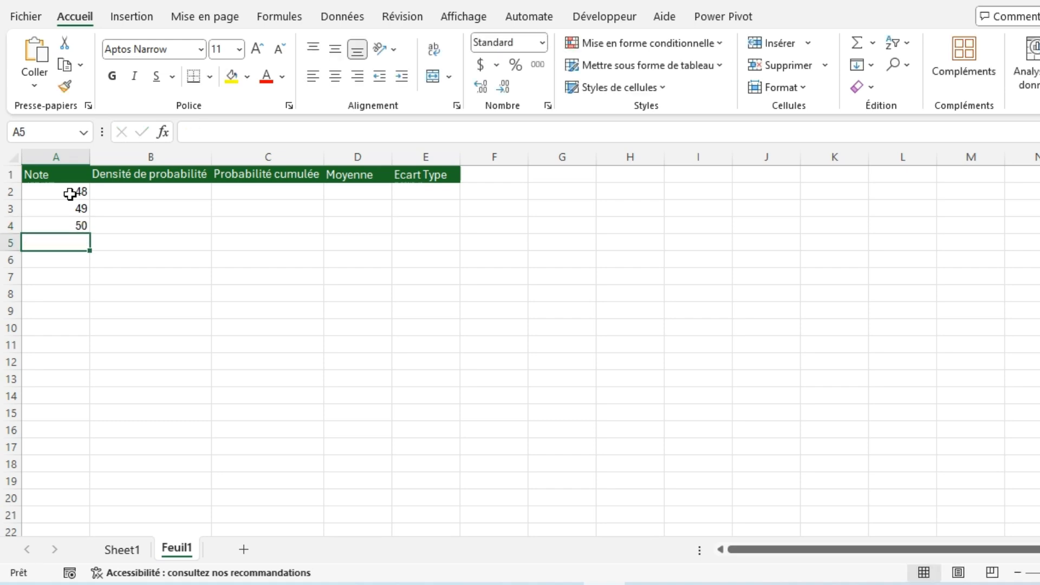
Extend the grade series in the Note column from A2:A4 down to 96 in cell A50 and check both ends
mouse_move(70, 190)
left_mouse_down()
mouse_move(84, 281)
mouse_move(76, 575)
mouse_move(45, 503)
left_mouse_up()
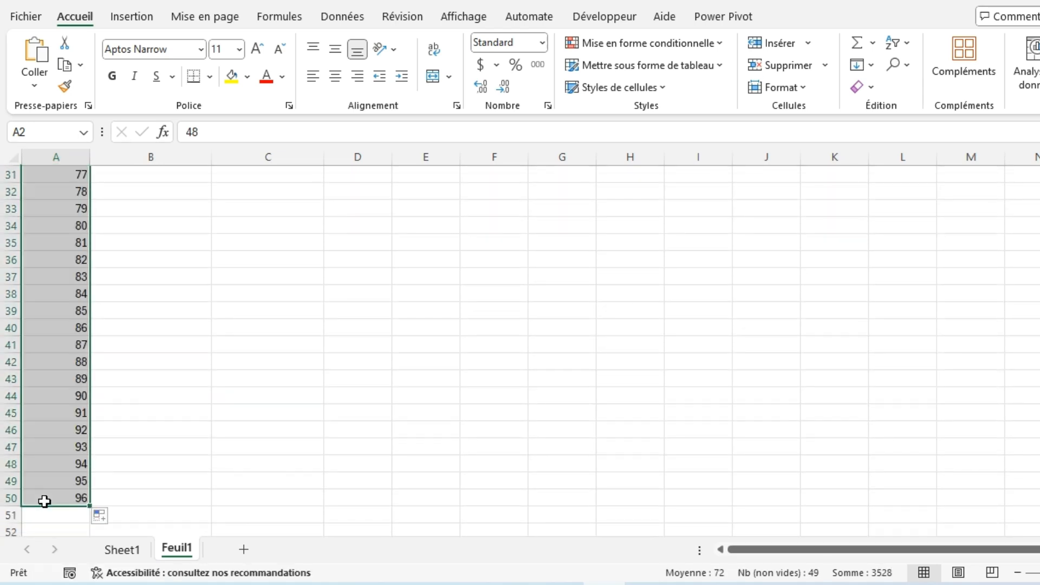
scroll(76, 437, "up", 6)
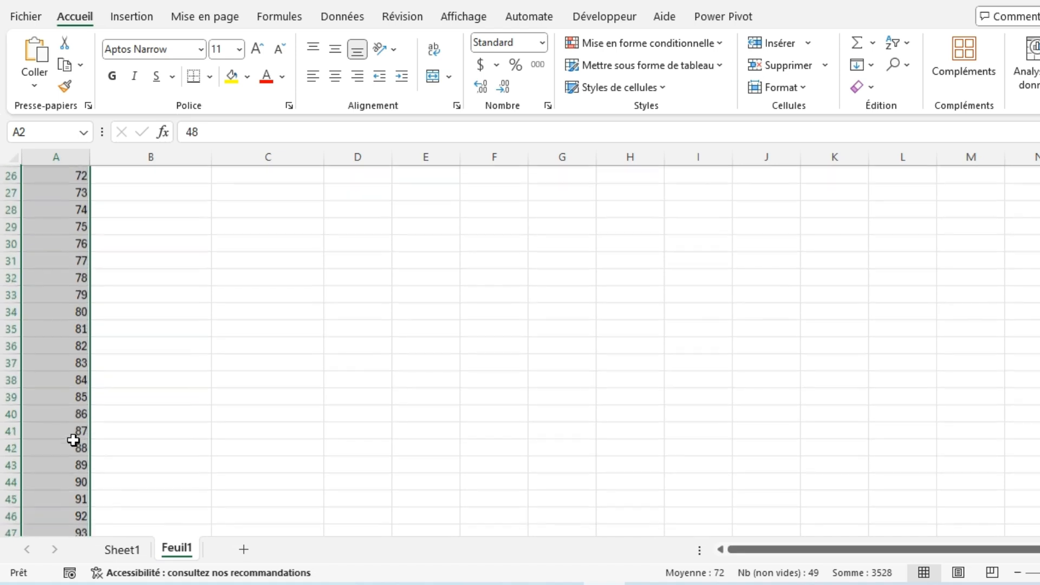
scroll(125, 429, "up", 4)
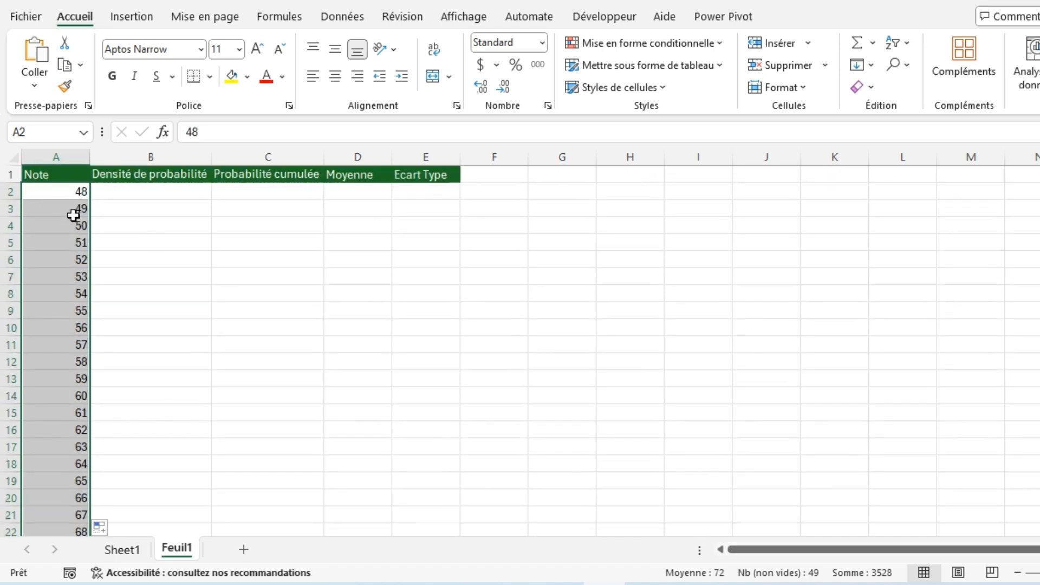
left_click(71, 198)
scroll(81, 341, "down", 7)
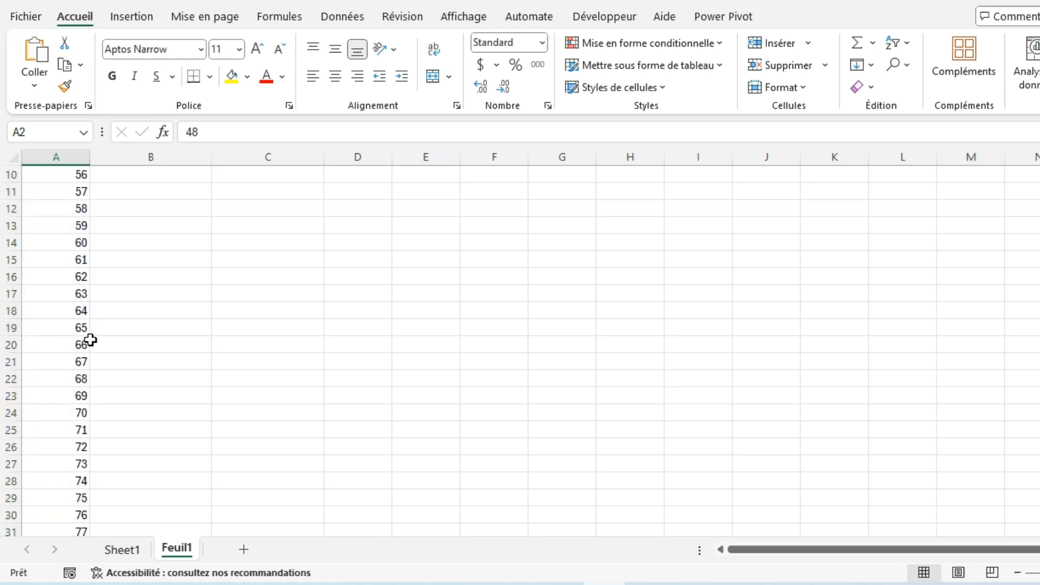
scroll(65, 356, "down", 6)
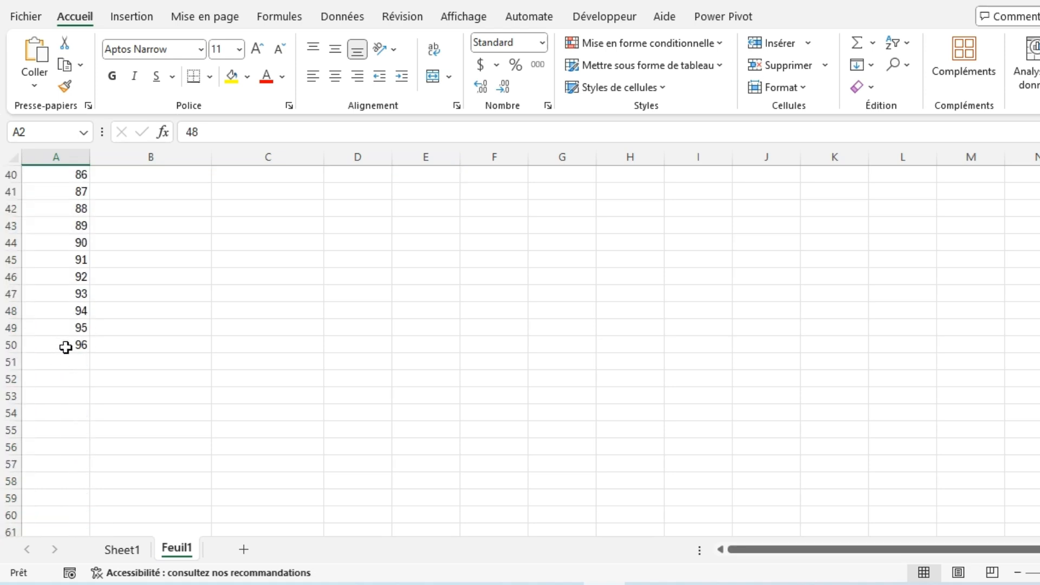
left_click(68, 347)
scroll(125, 360, "up", 13)
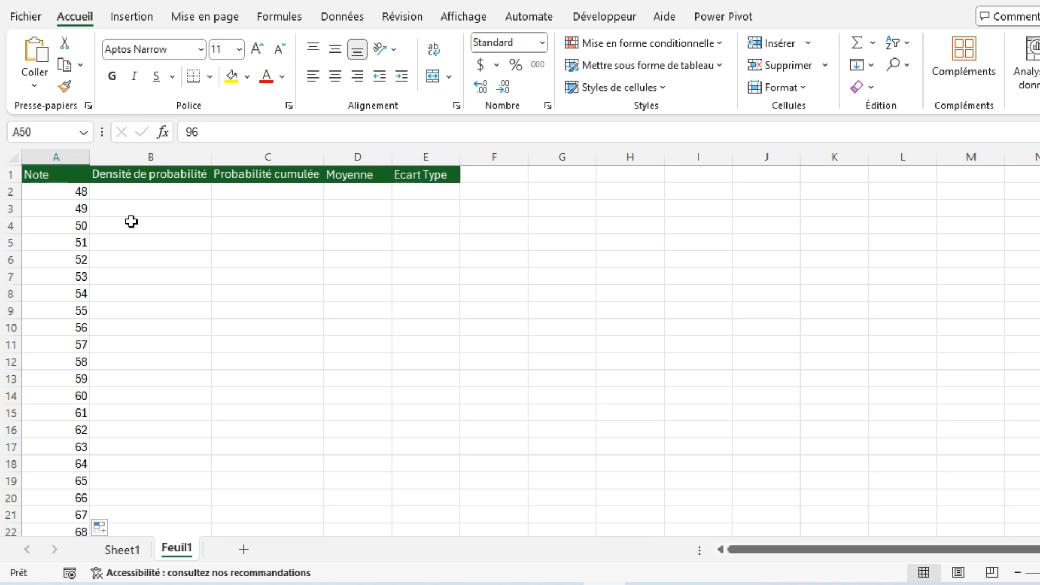
Calculate the mean of the grades in cell D2 with MOYENNE over A2:A50
left_click(354, 194)
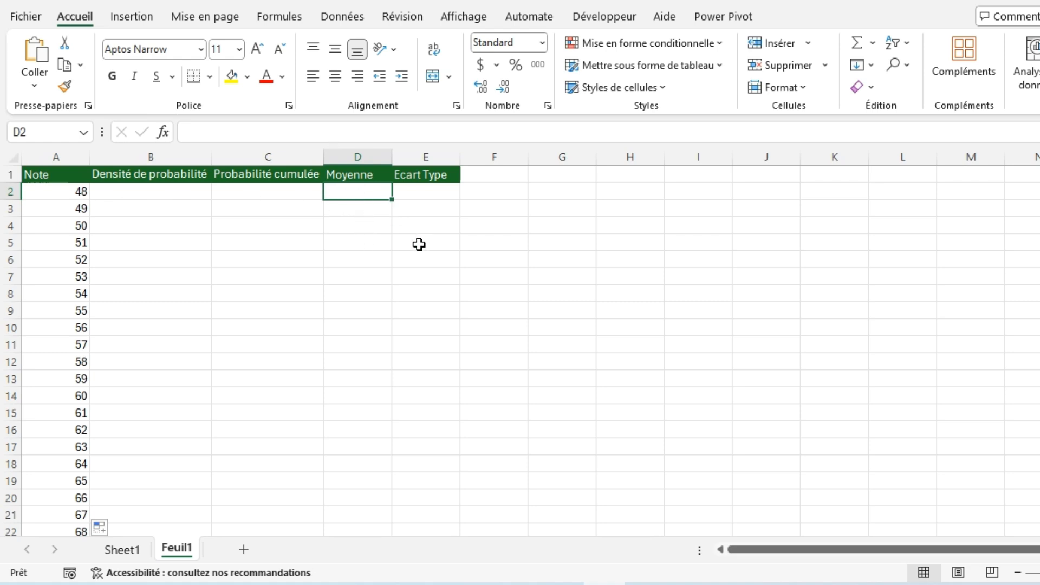
type("=")
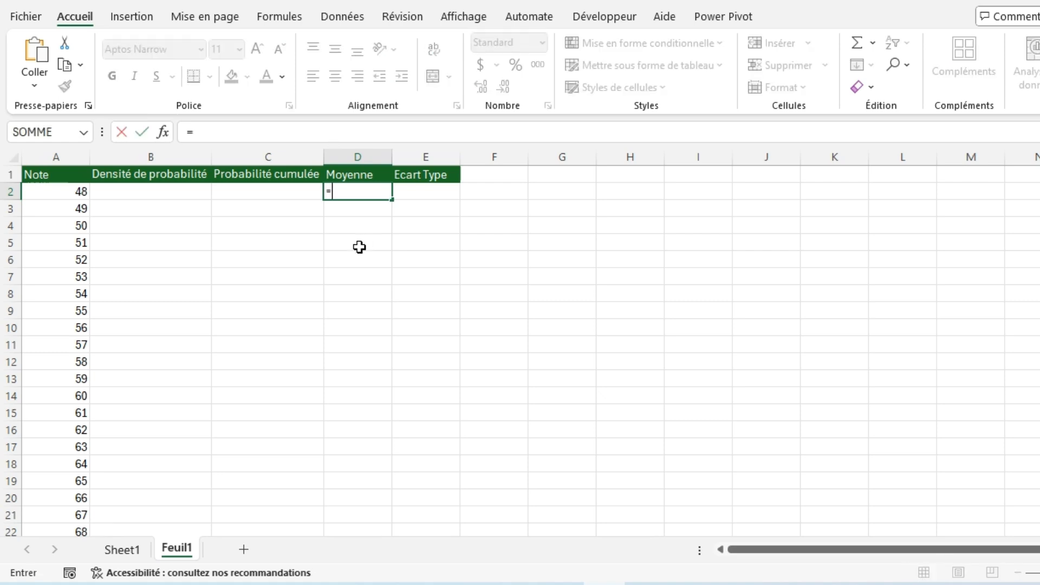
type("mo")
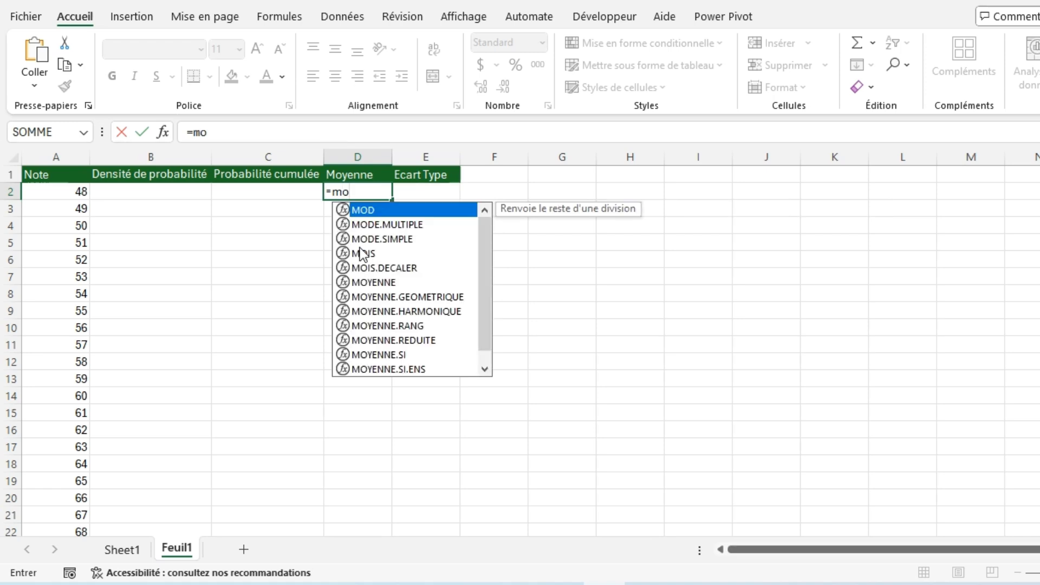
type("y")
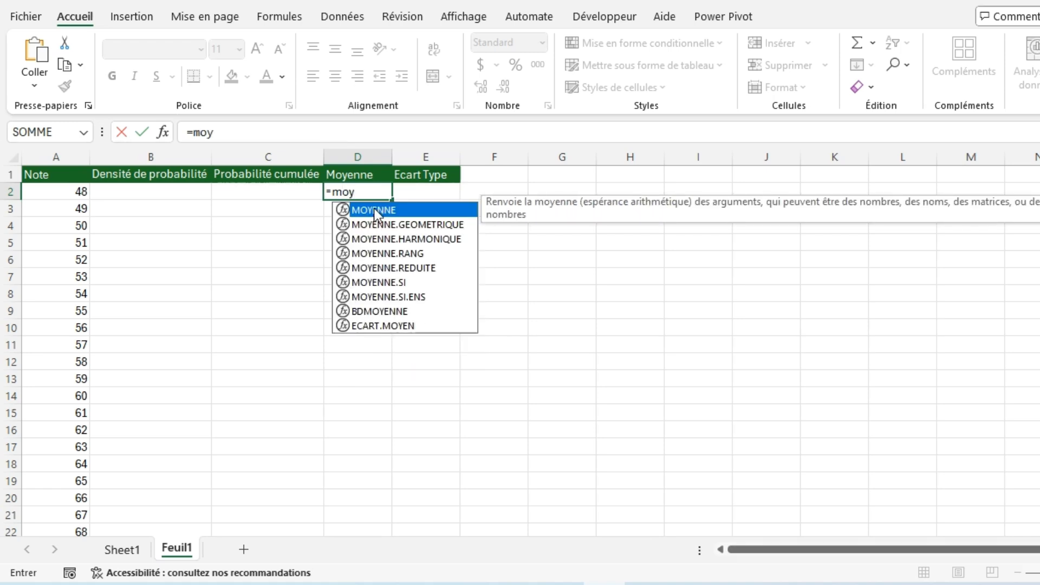
double_click(374, 209)
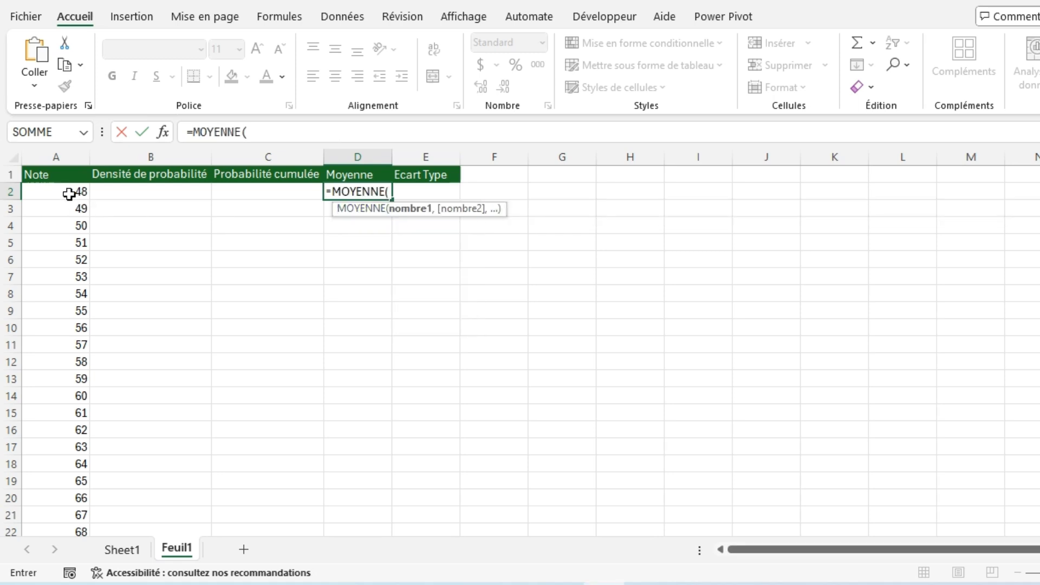
left_click_drag(70, 193, 70, 499)
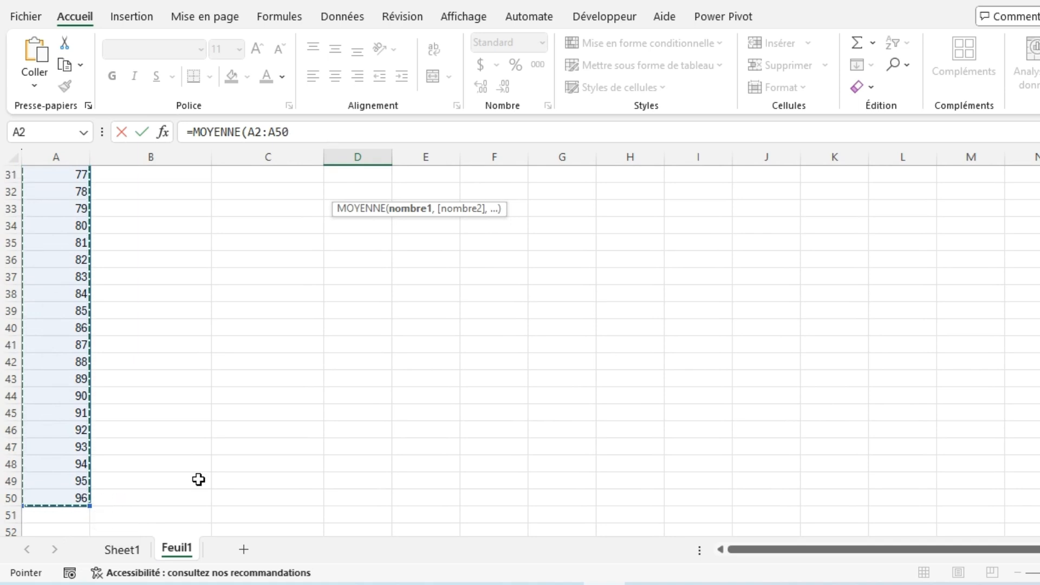
key("Return")
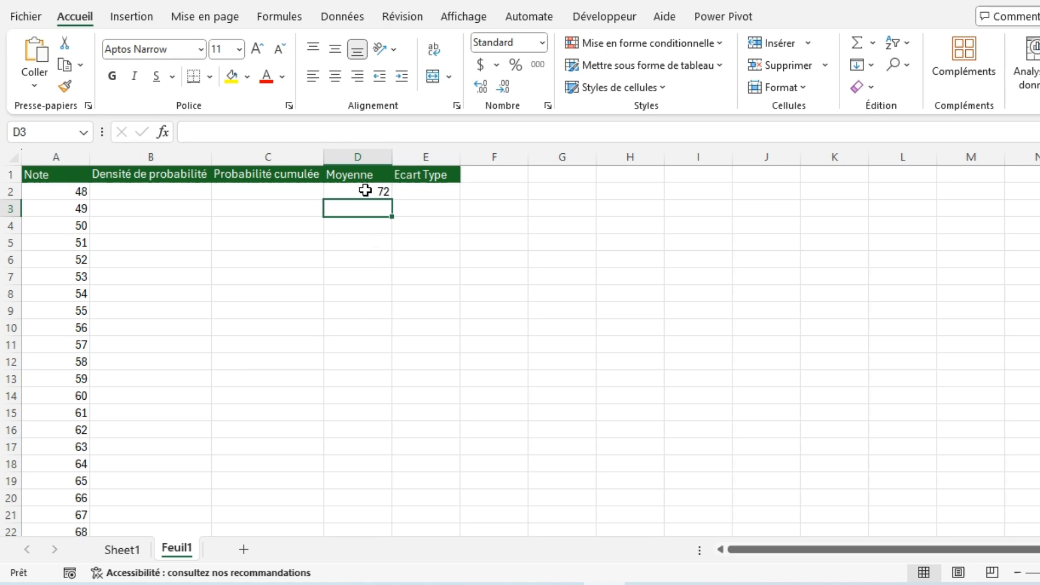
Calculate the deviation of the grades in cell E2 under Ecart Type with ECART.MOYEN over A2:A50
left_click(429, 190)
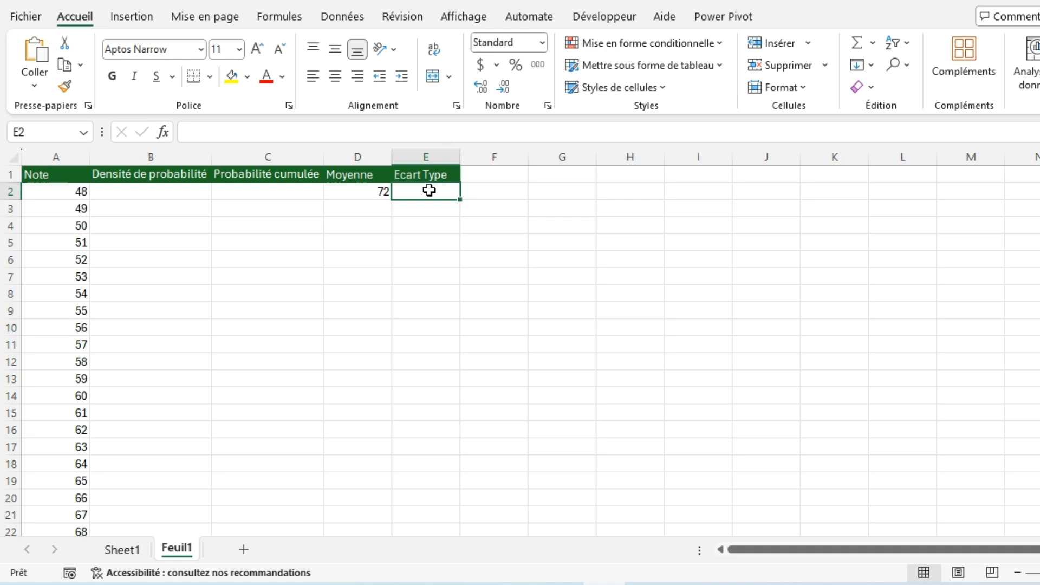
type("=")
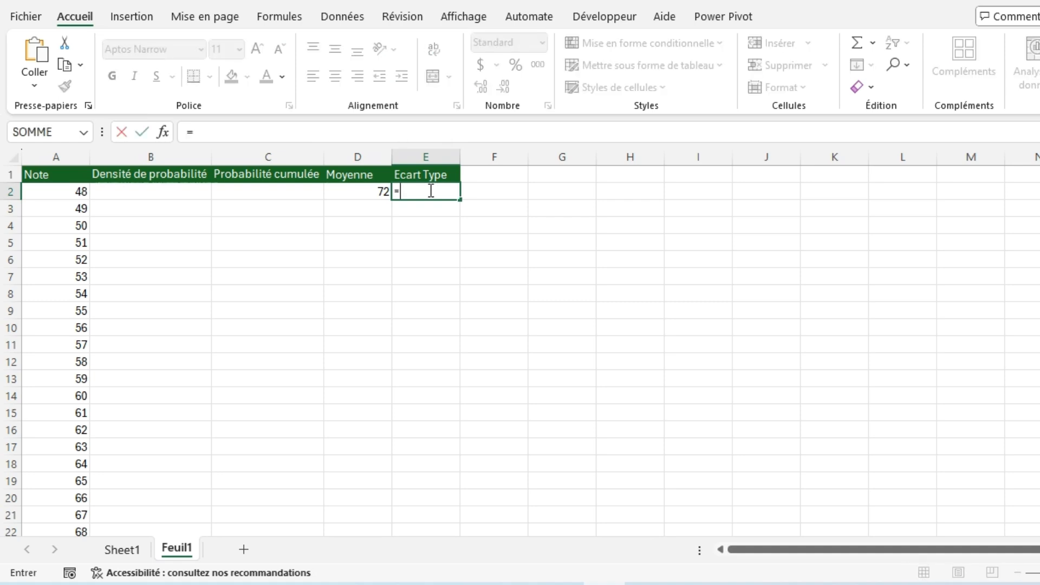
type("eca")
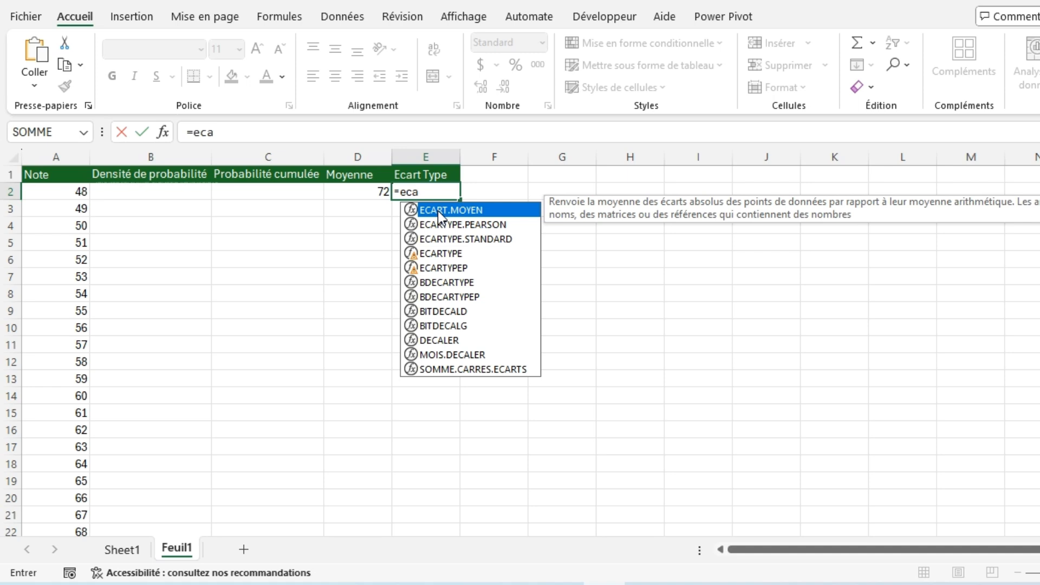
double_click(438, 211)
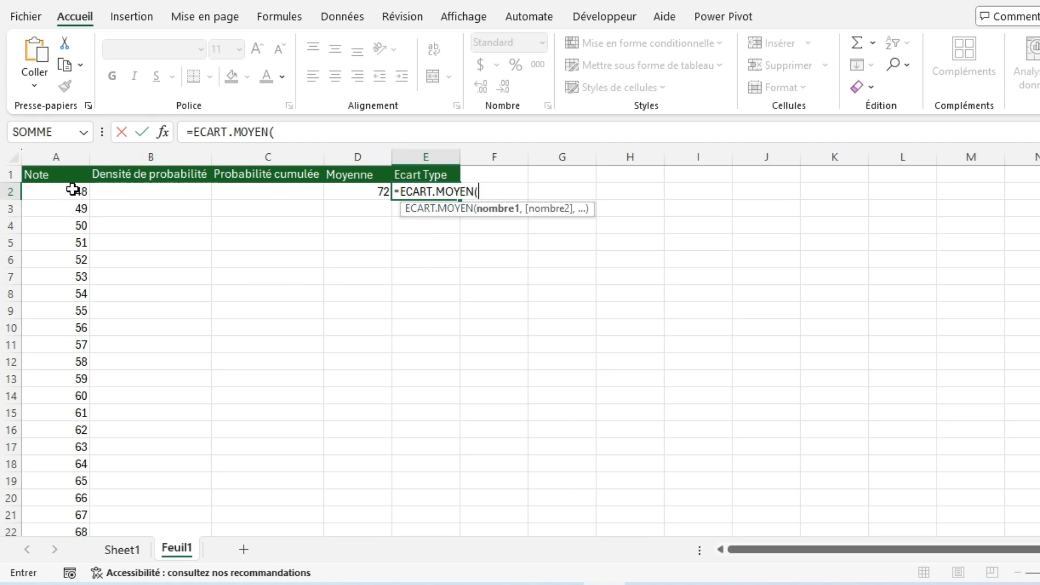
left_click_drag(76, 190, 72, 579)
left_click_drag(71, 536, 69, 497)
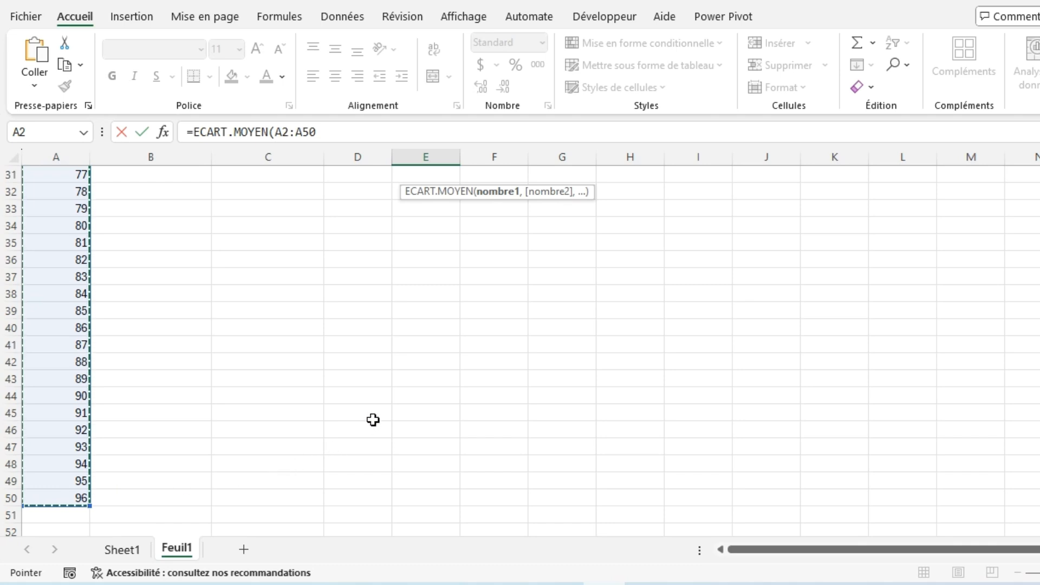
key("Return")
scroll(373, 419, "up", 1)
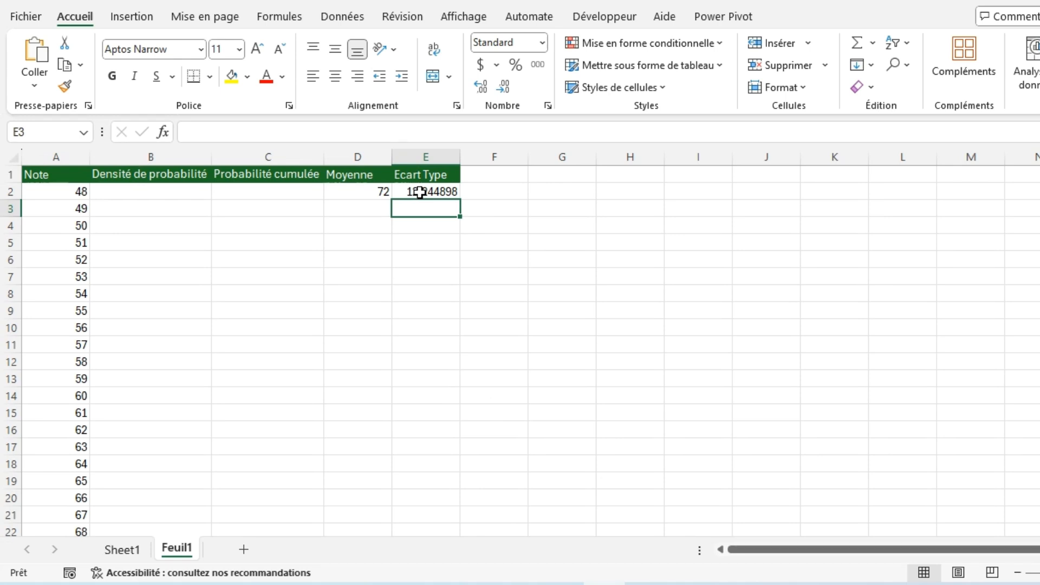
left_click(410, 296)
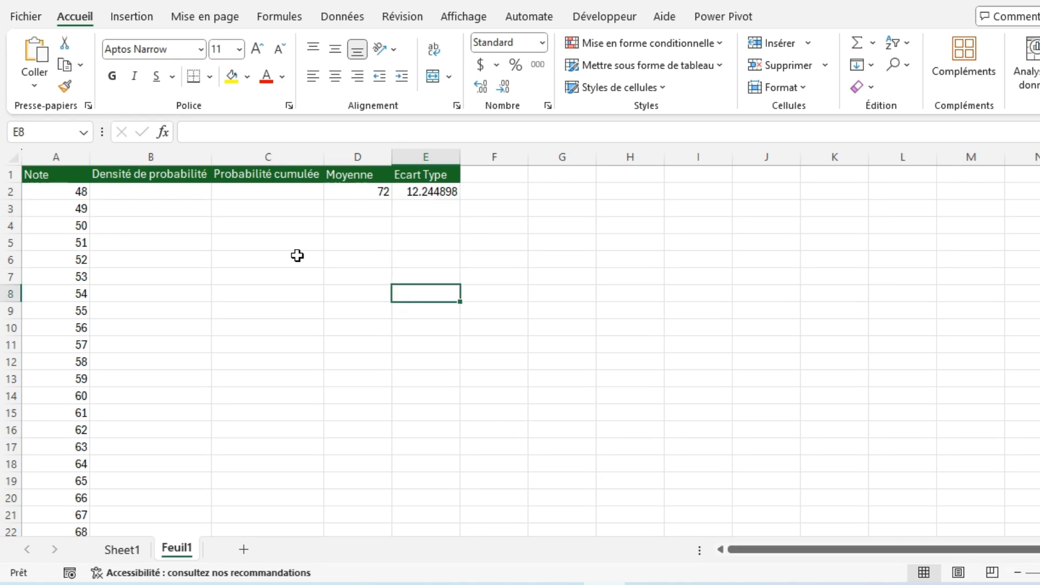
Start a LOI.NORMALE.N formula in cell B2 under Densité de probabilité, with A2 as the x argument
left_click(151, 192)
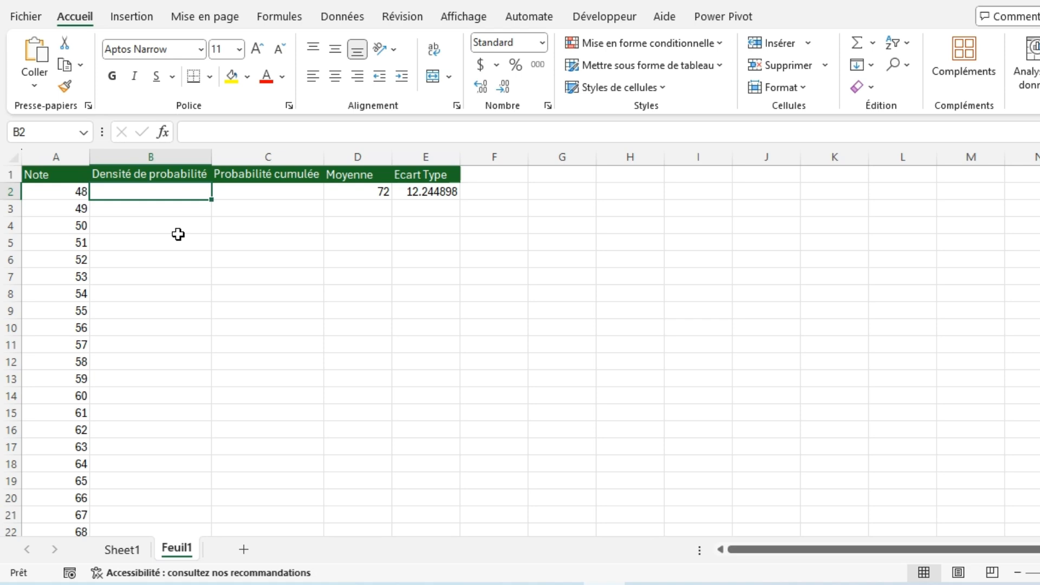
type("=")
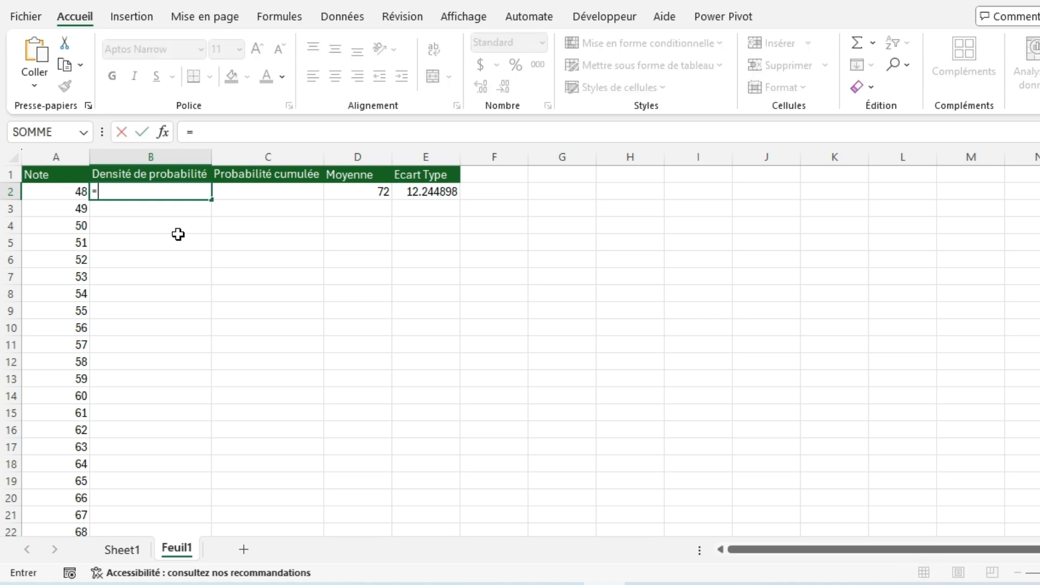
type("lo")
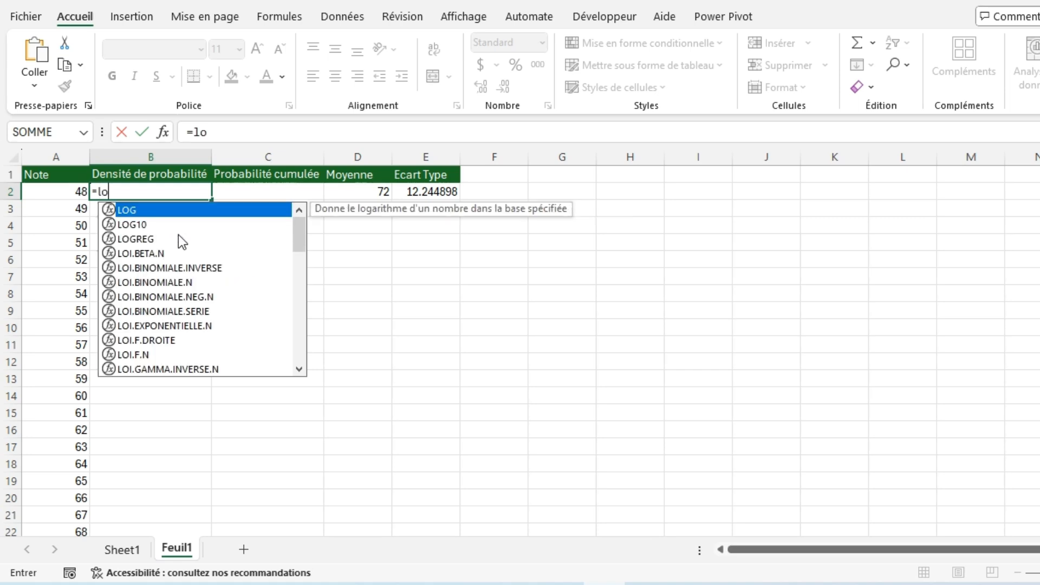
type("i.")
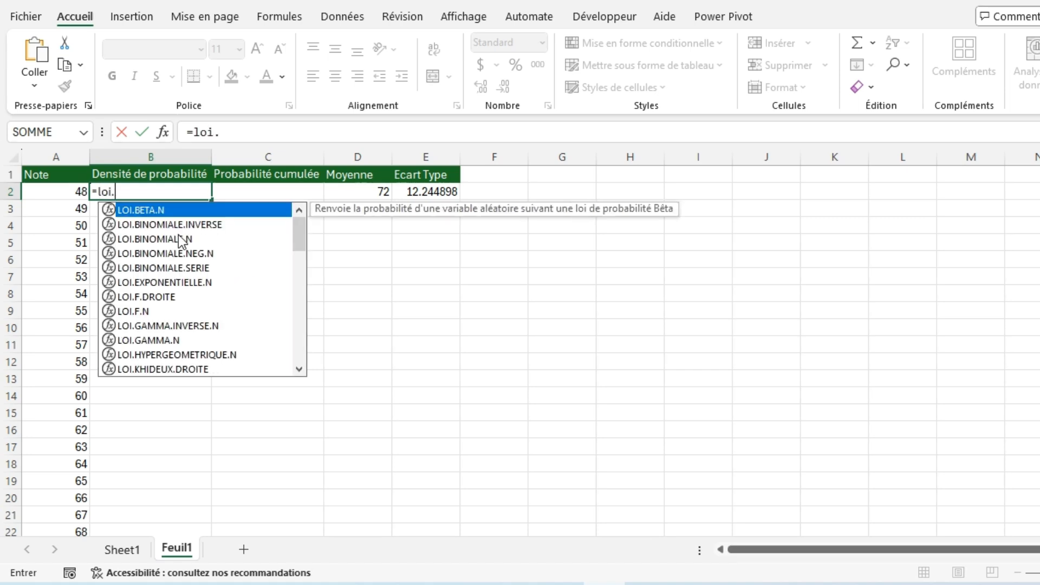
type("nor")
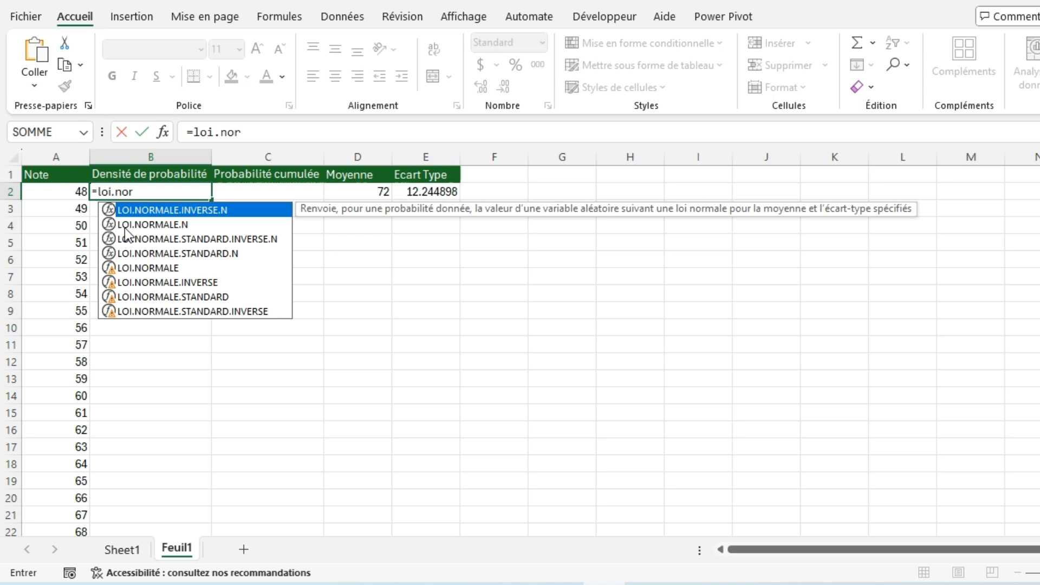
left_click(177, 225)
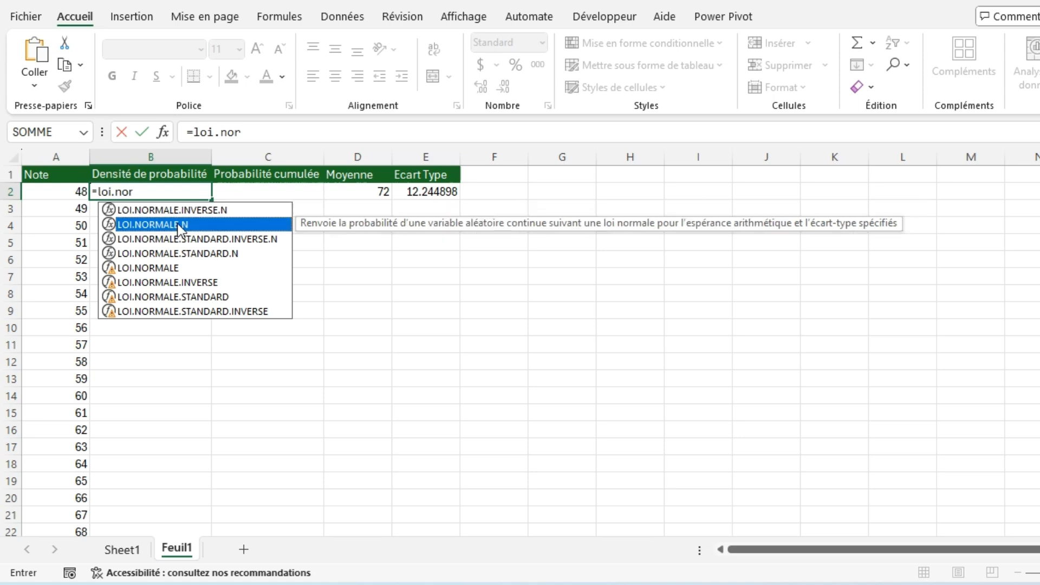
double_click(177, 224)
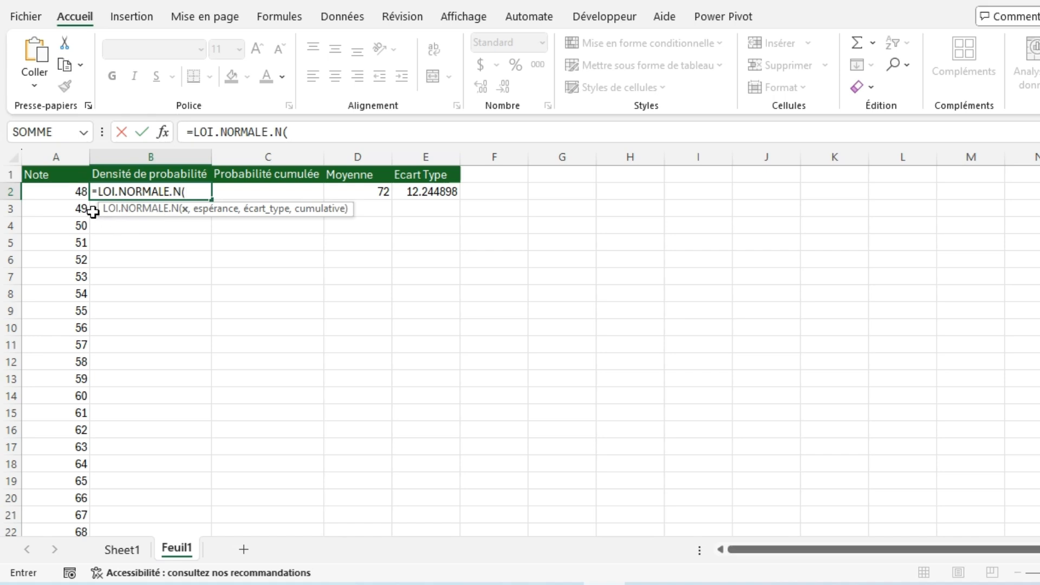
left_click(75, 190)
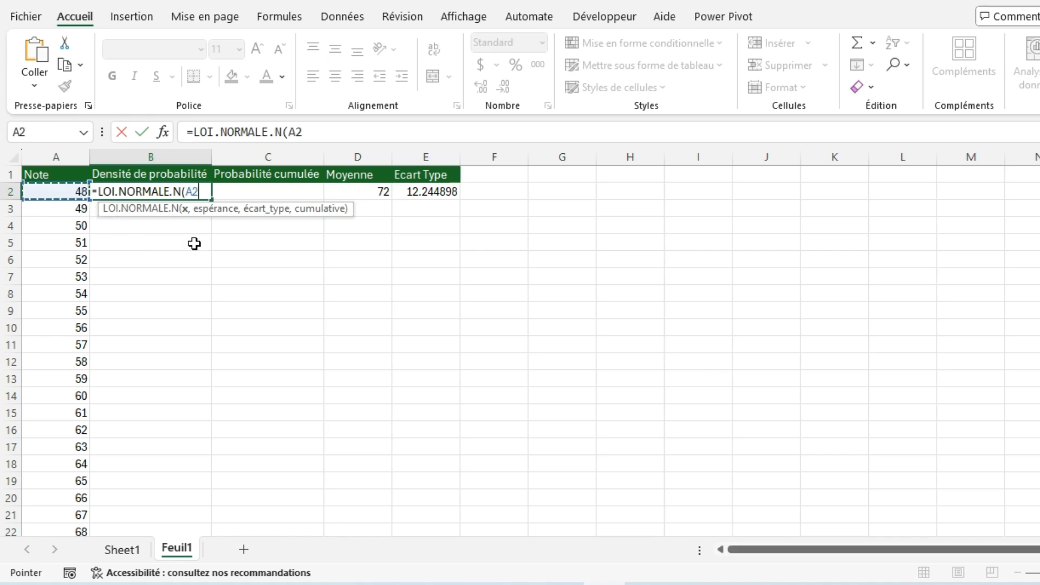
type(".N(A2")
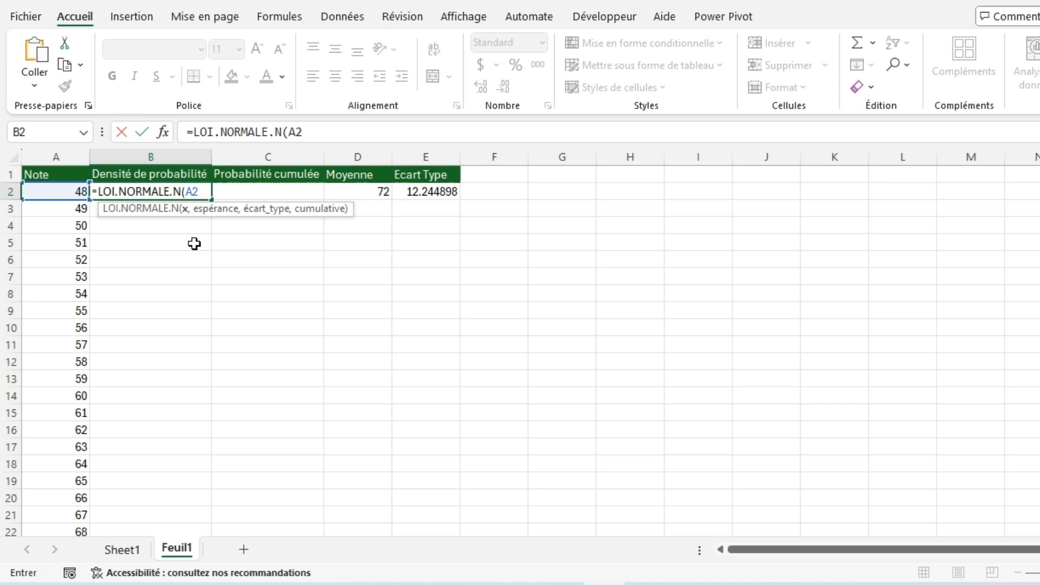
type(",")
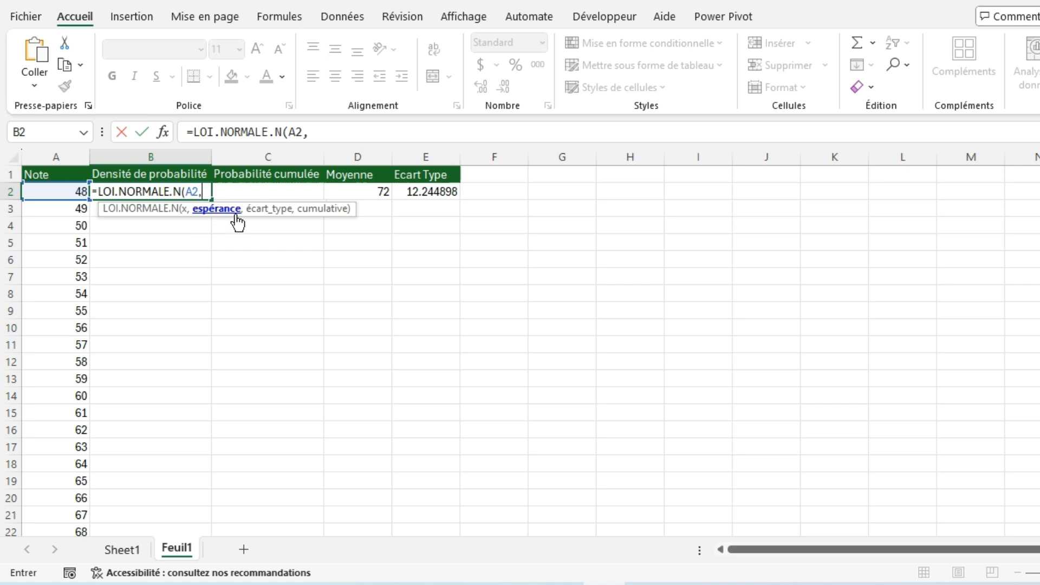
Complete the B2 density formula with absolute references $D$2 for the mean and $E$2 for the deviation, and FAUX as the cumulative argument
left_click(373, 194)
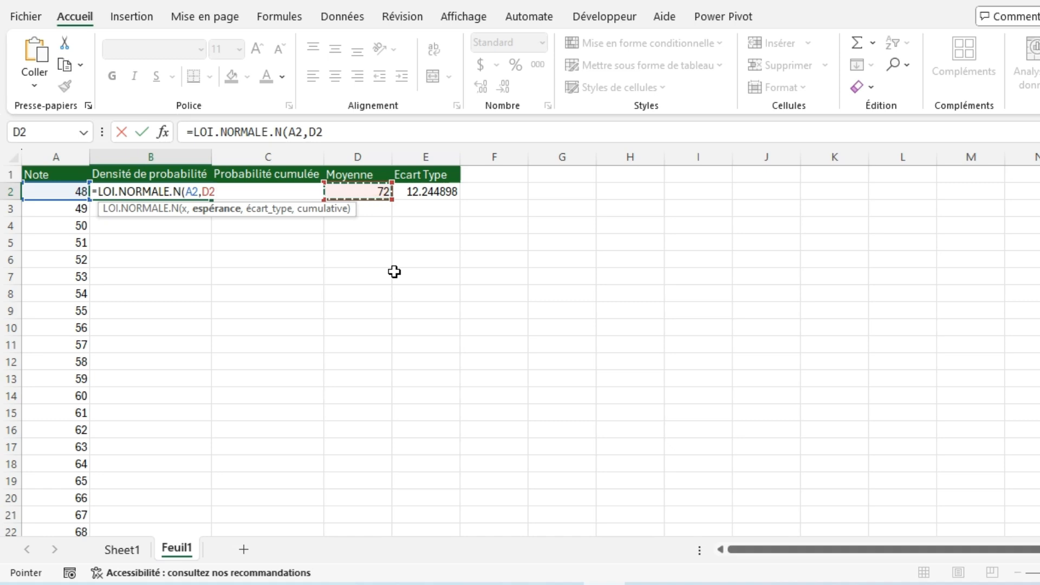
key("F4")
type(",")
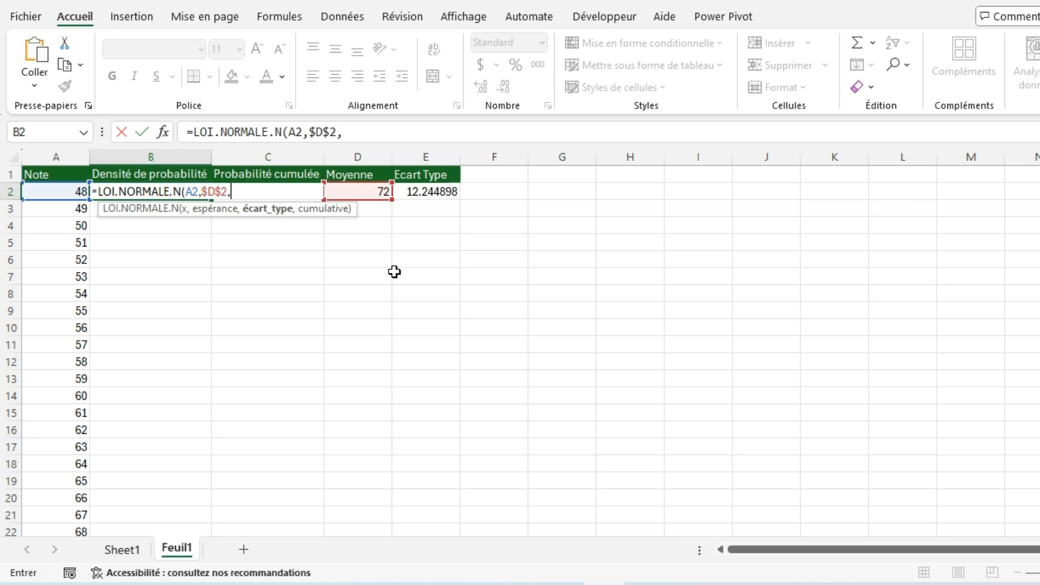
left_click(427, 194)
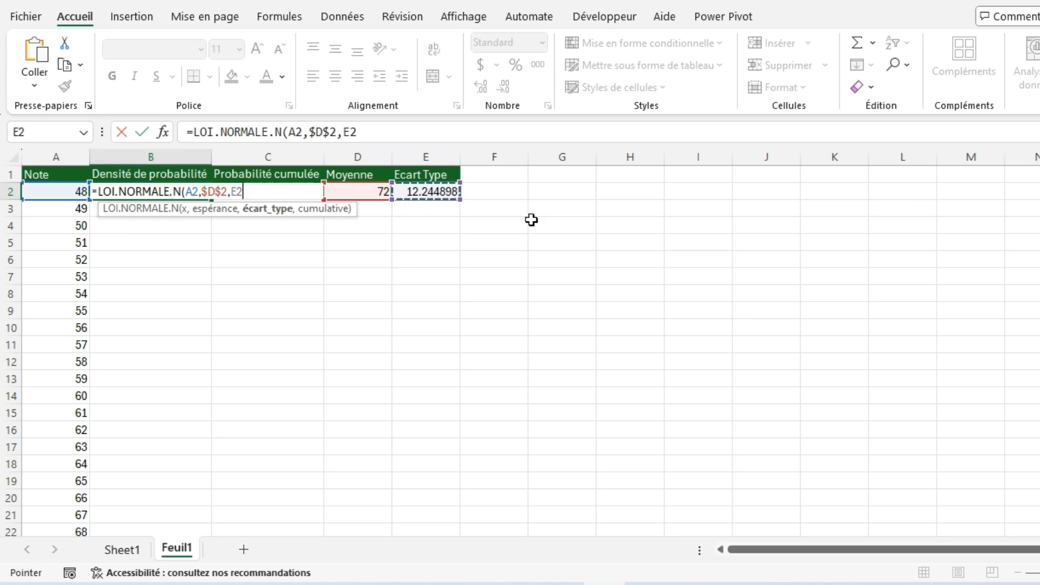
key("F4")
type(".N(A2,")
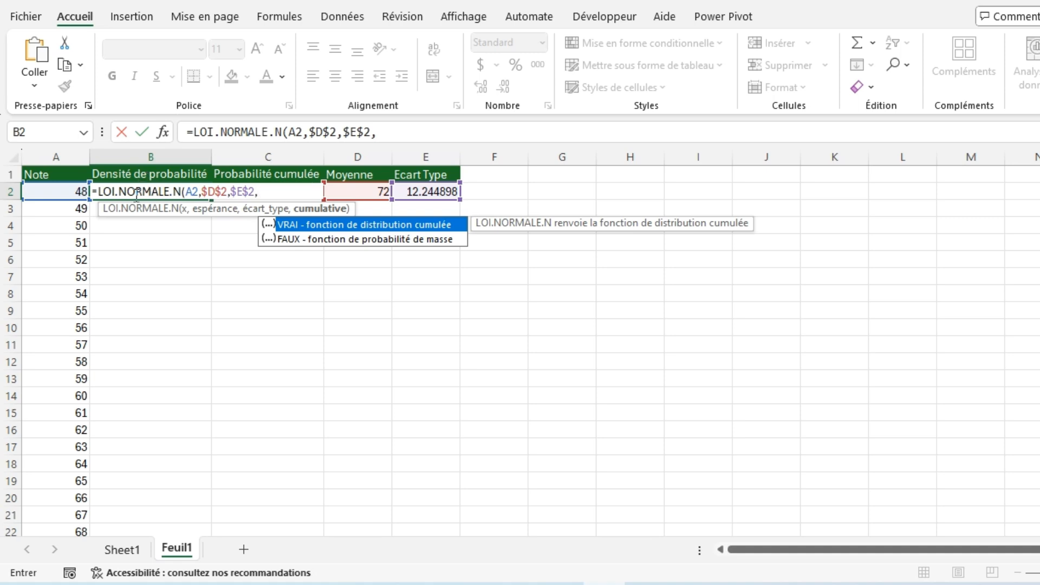
double_click(313, 238)
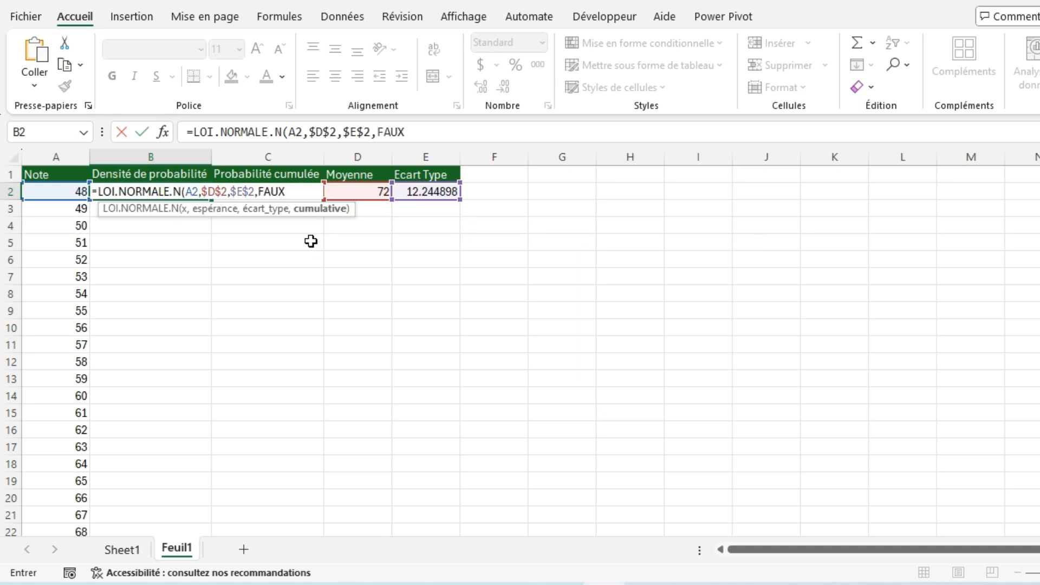
type(")")
key("Return")
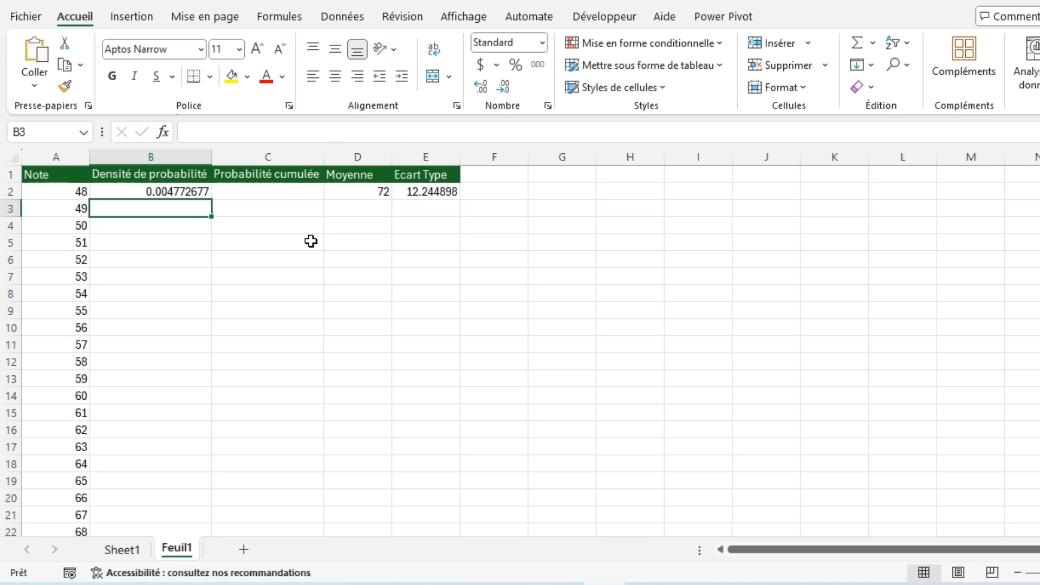
Fill the density formula from B2 down to B50 alongside all the grades
left_click(179, 190)
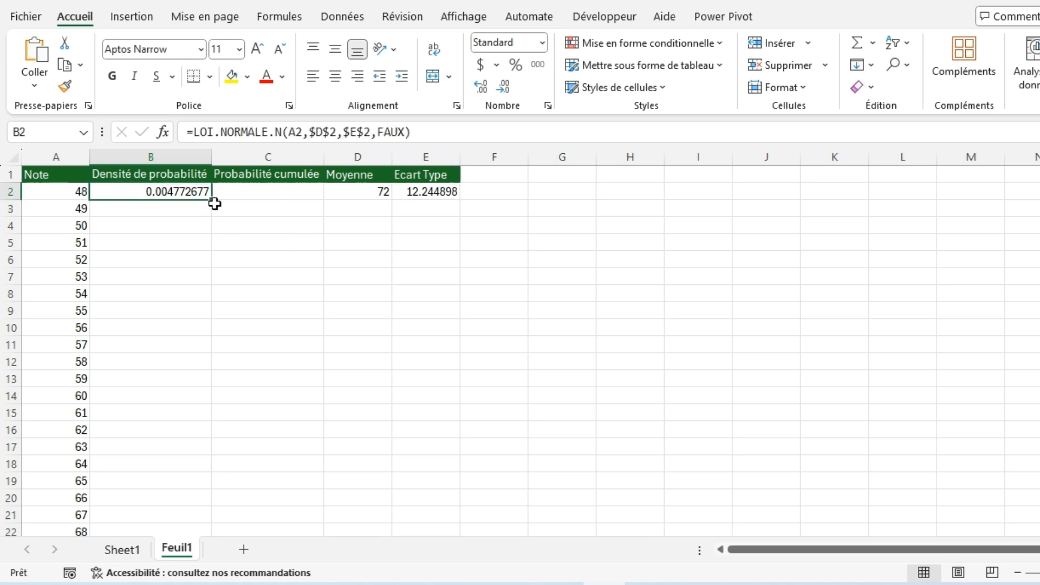
mouse_move(215, 203)
left_mouse_down()
mouse_move(213, 582)
mouse_move(177, 486)
left_mouse_up()
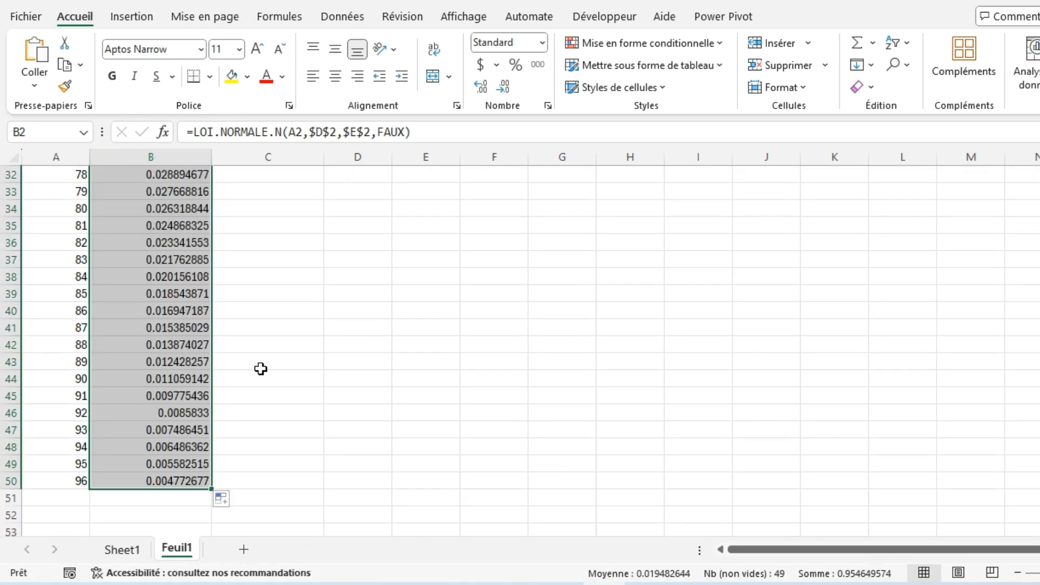
scroll(260, 369, "up", 10)
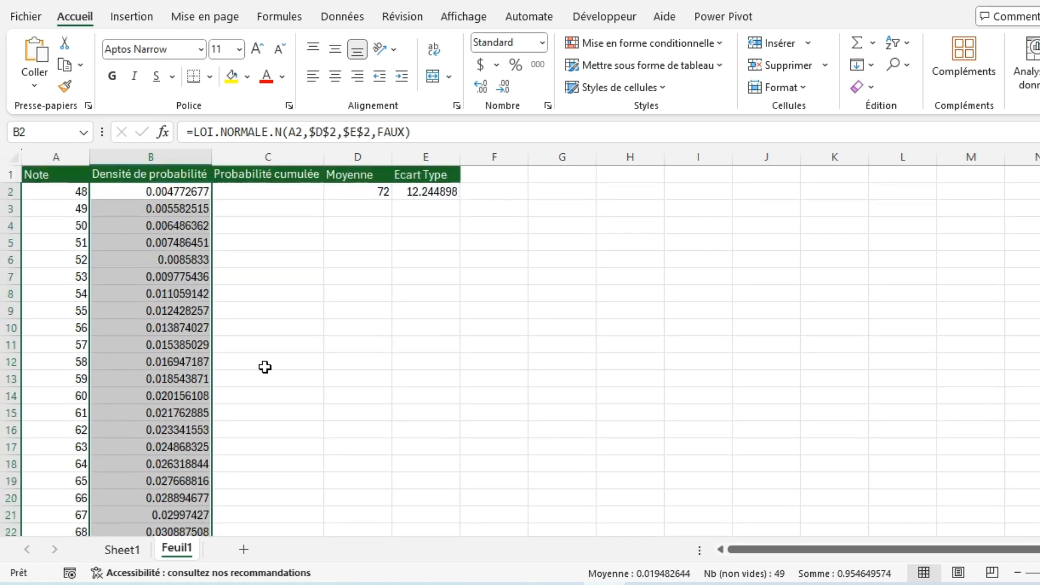
left_click(242, 243)
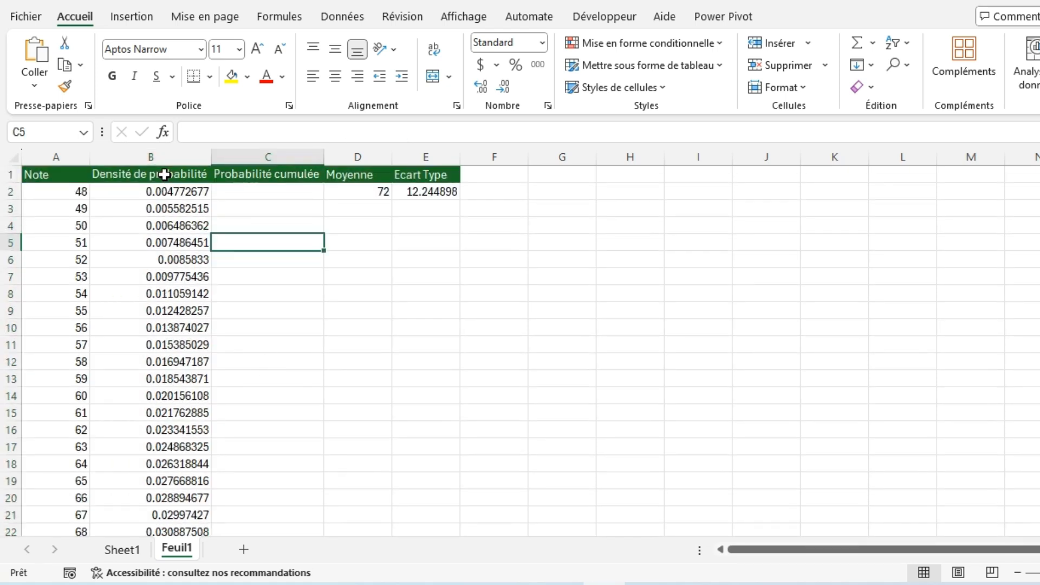
Insert the recommended Courbe line chart from the Densité de probabilité data in B1:B50, including its header
left_click_drag(164, 175, 146, 476)
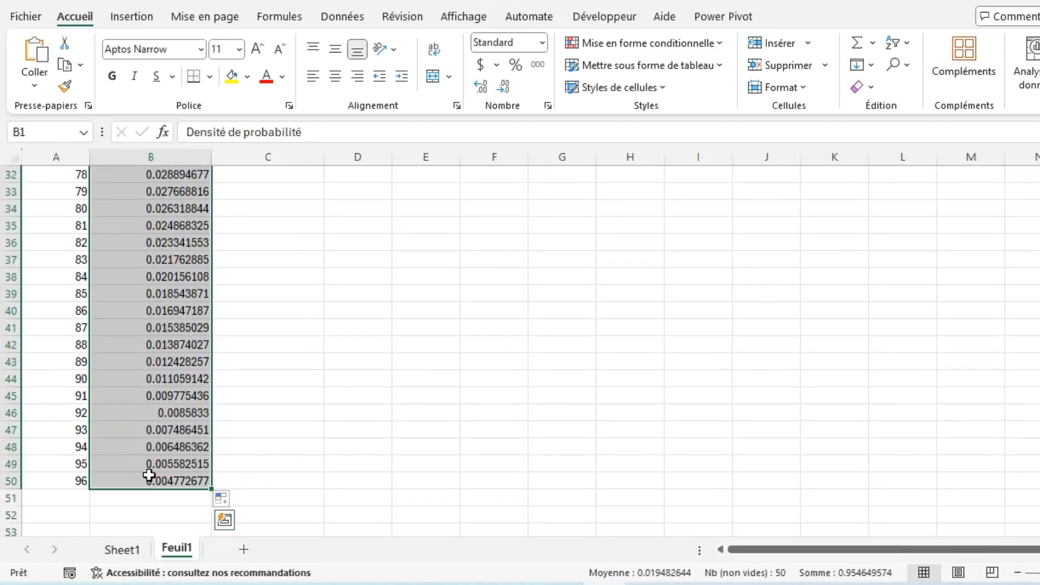
scroll(311, 271, "up", 10)
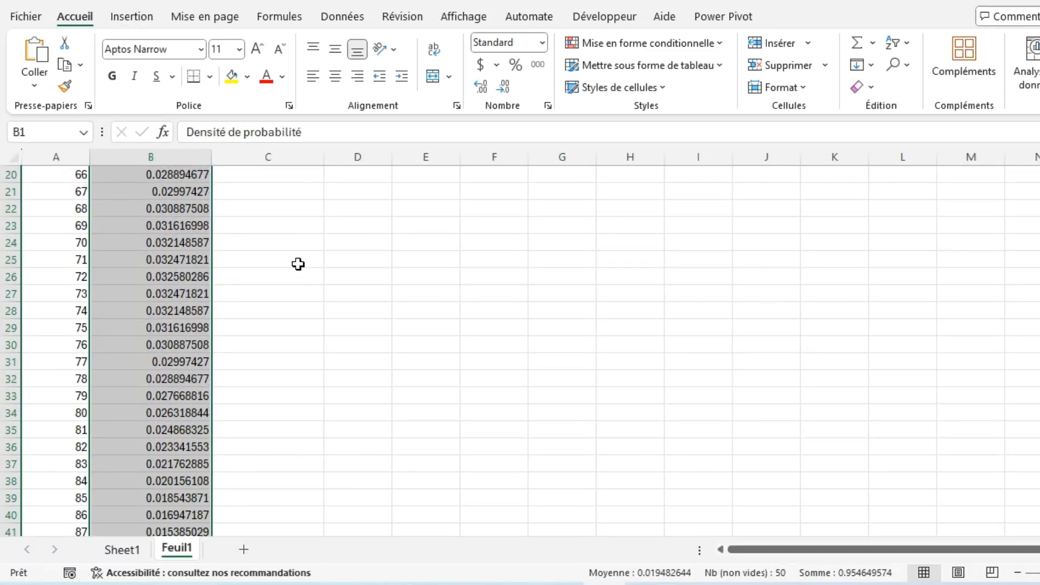
left_click(138, 16)
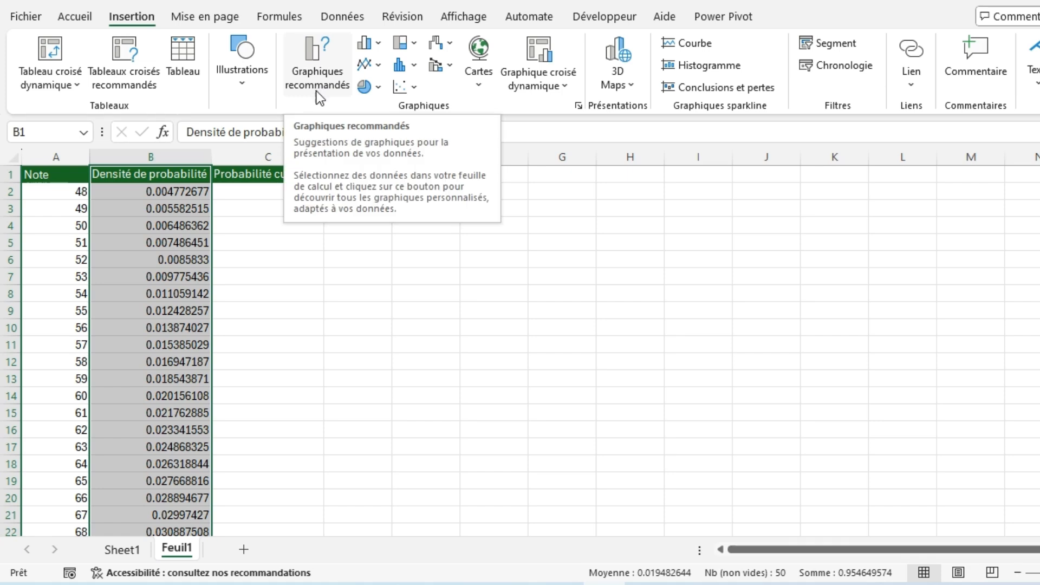
left_click(323, 63)
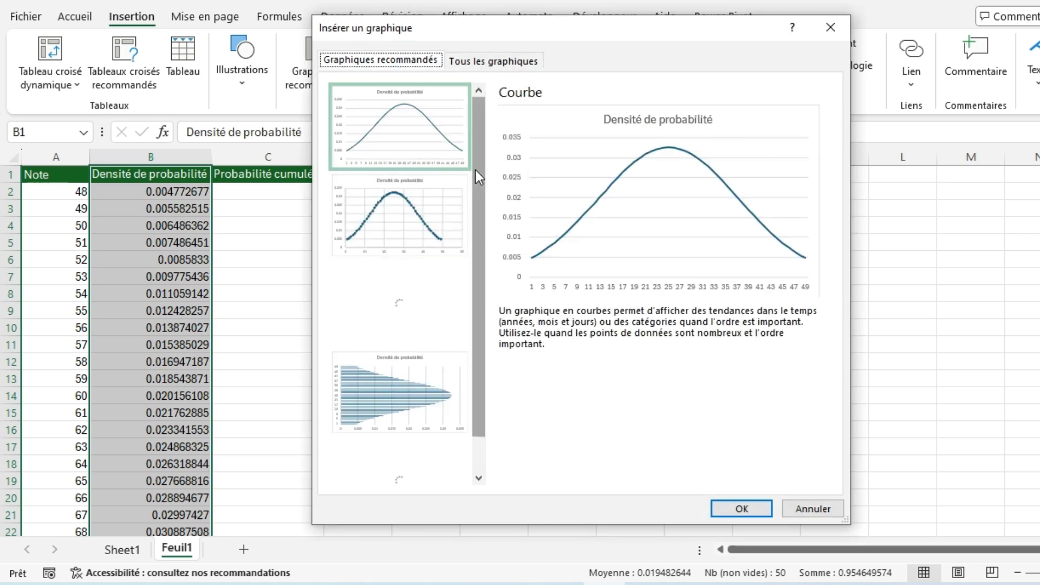
left_click(418, 127)
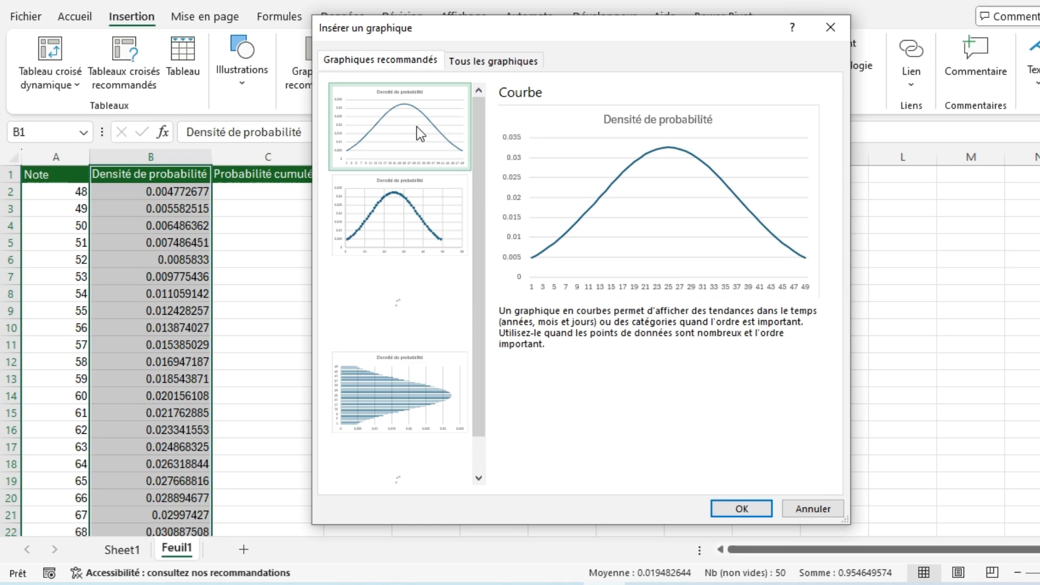
left_click(741, 509)
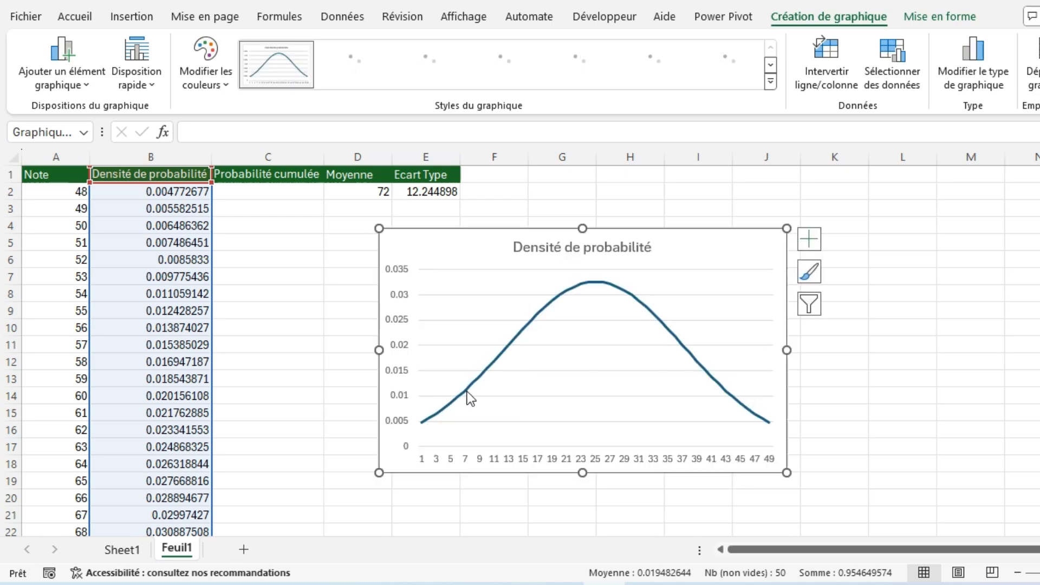
Delete the horizontal gridlines from the Densité de probabilité chart
mouse_move(467, 391)
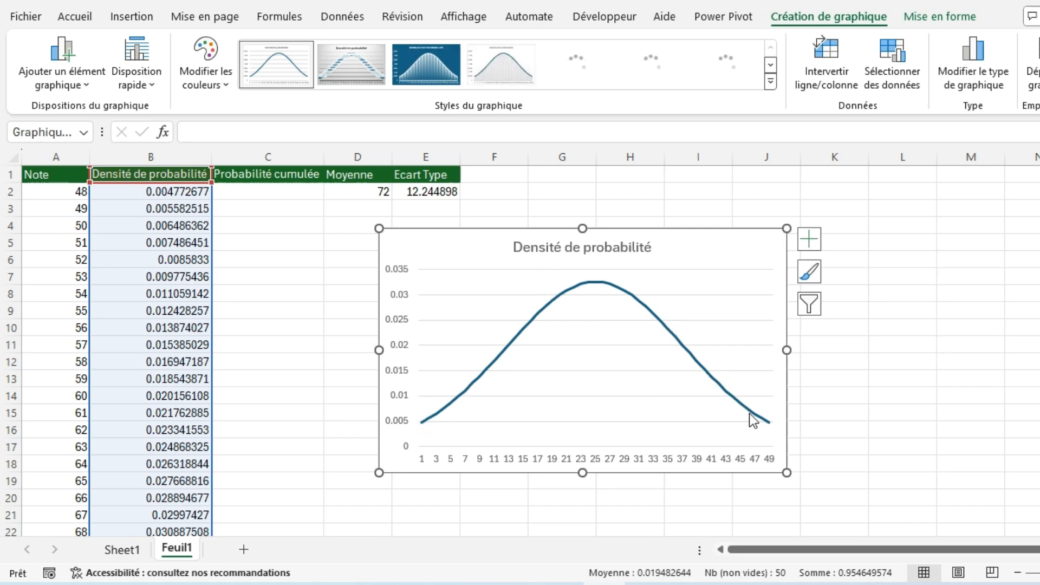
mouse_move(755, 420)
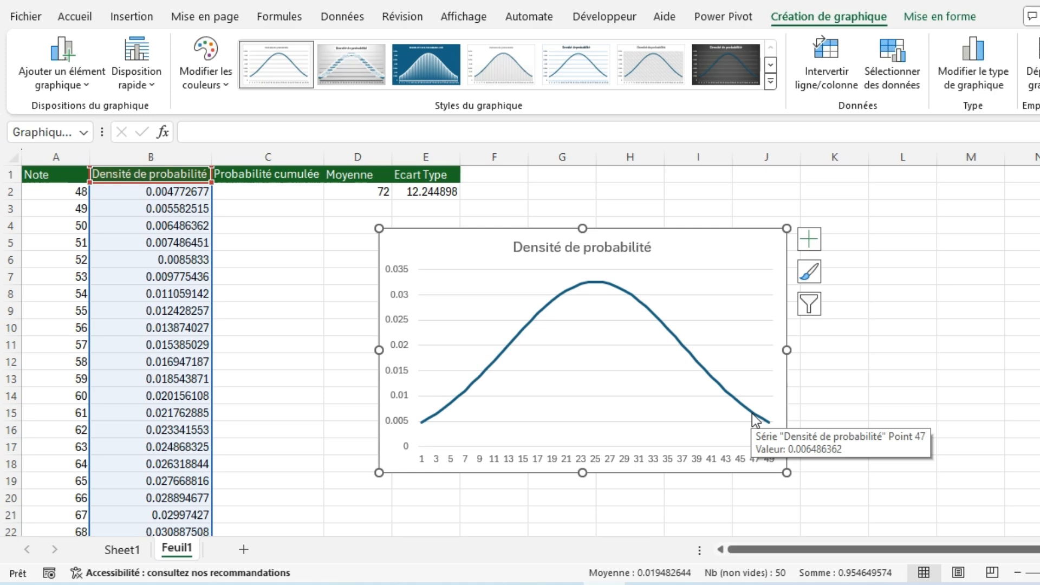
left_click(497, 274)
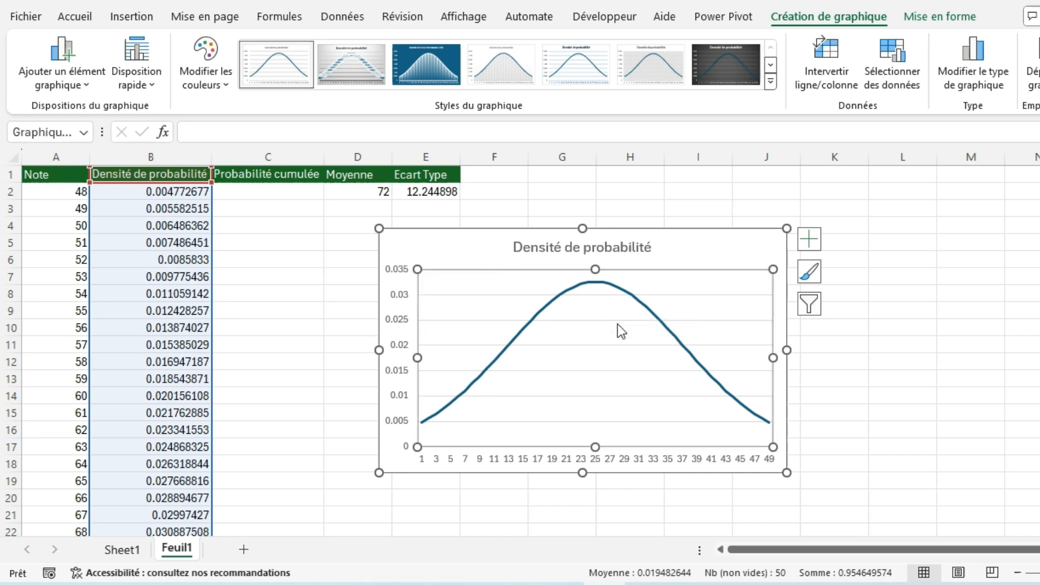
left_click(606, 347)
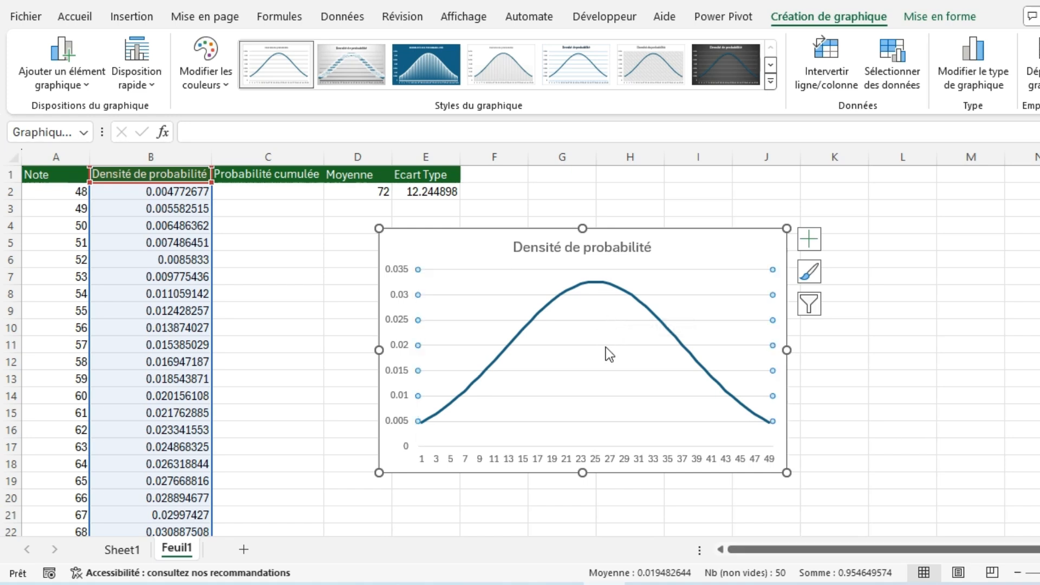
key("Delete")
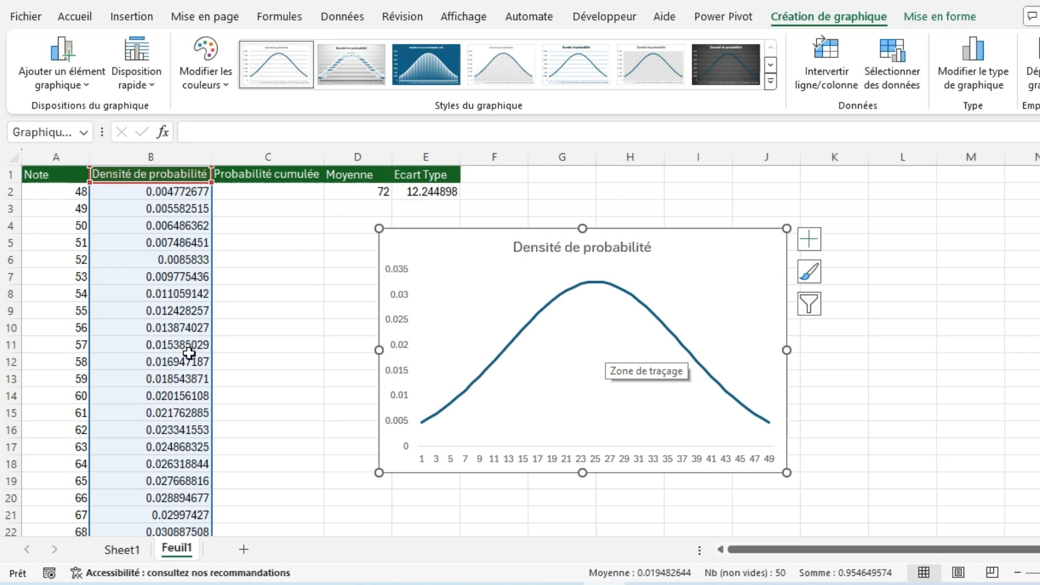
Start an SI formula in C2 under Probabilité cumulée with the logical test A2<64
scroll(73, 439, "down", 1)
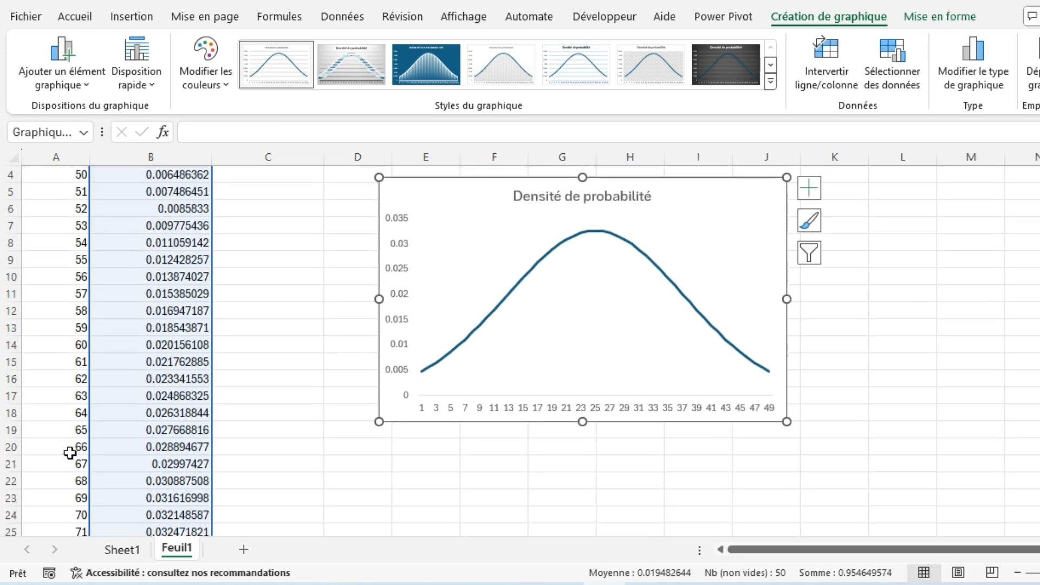
left_click(82, 416)
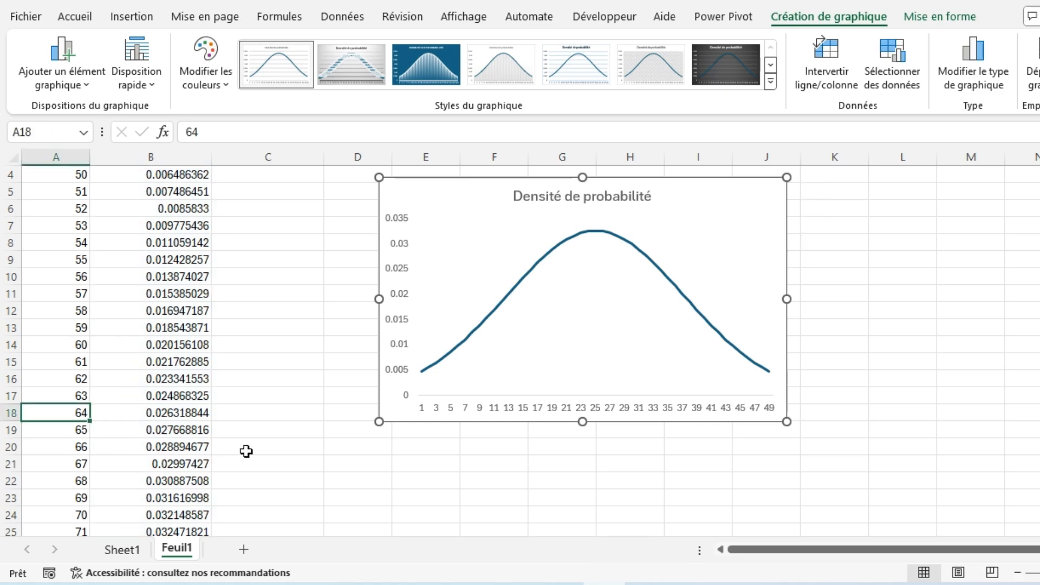
scroll(247, 453, "up", 1)
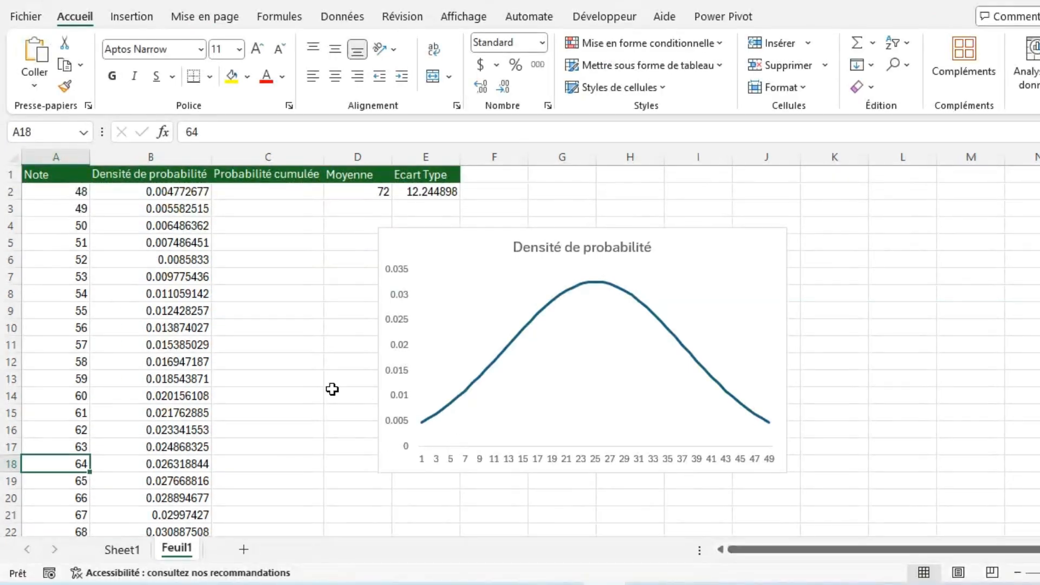
left_click(251, 193)
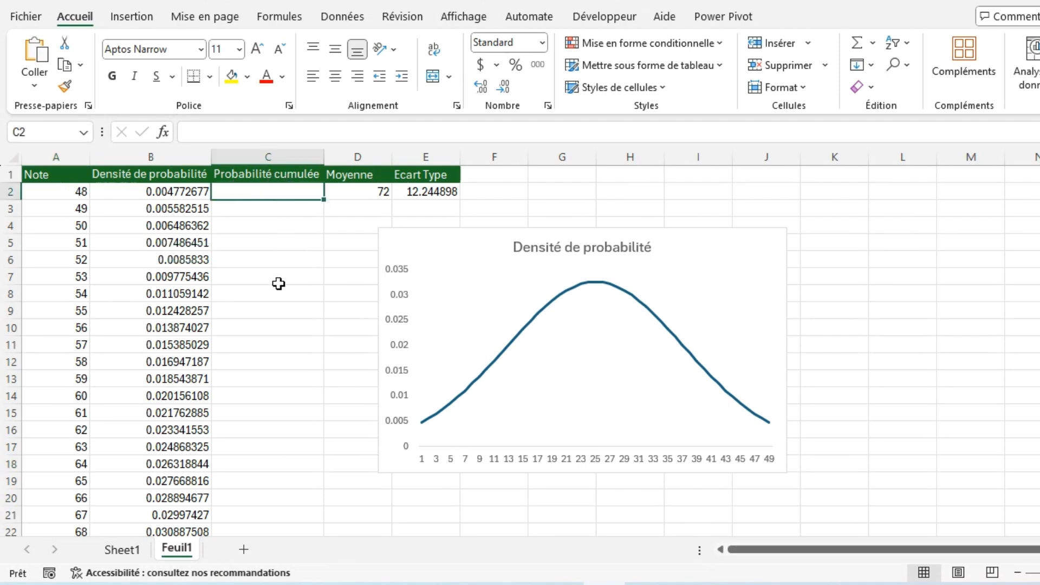
type("=")
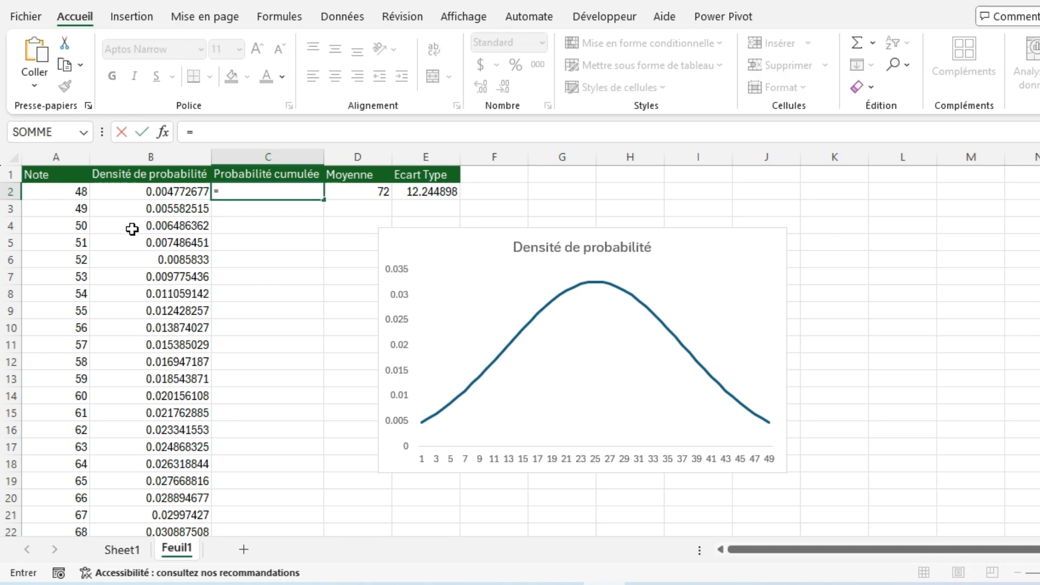
left_click(220, 191)
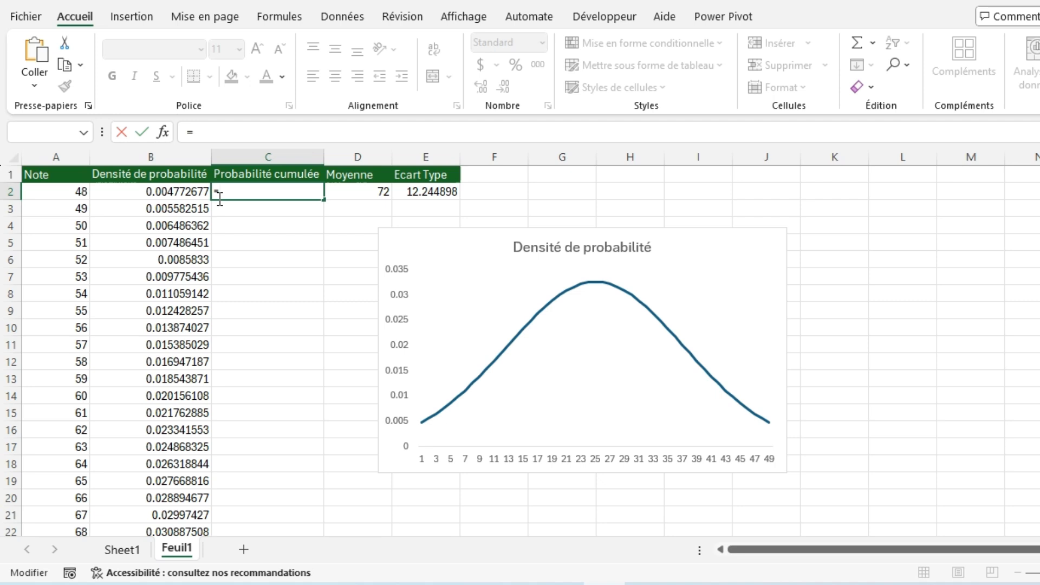
type("si")
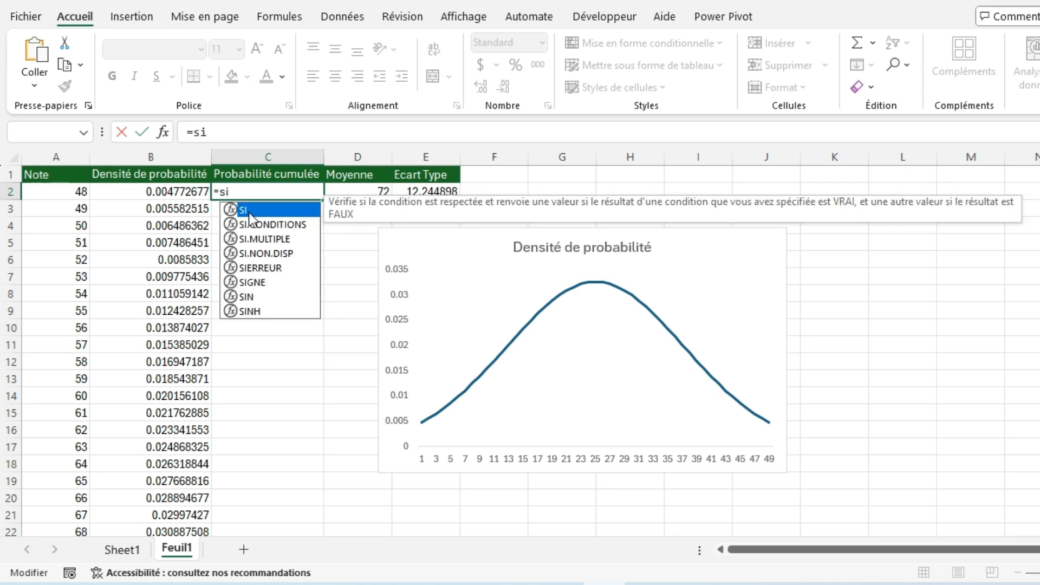
double_click(249, 212)
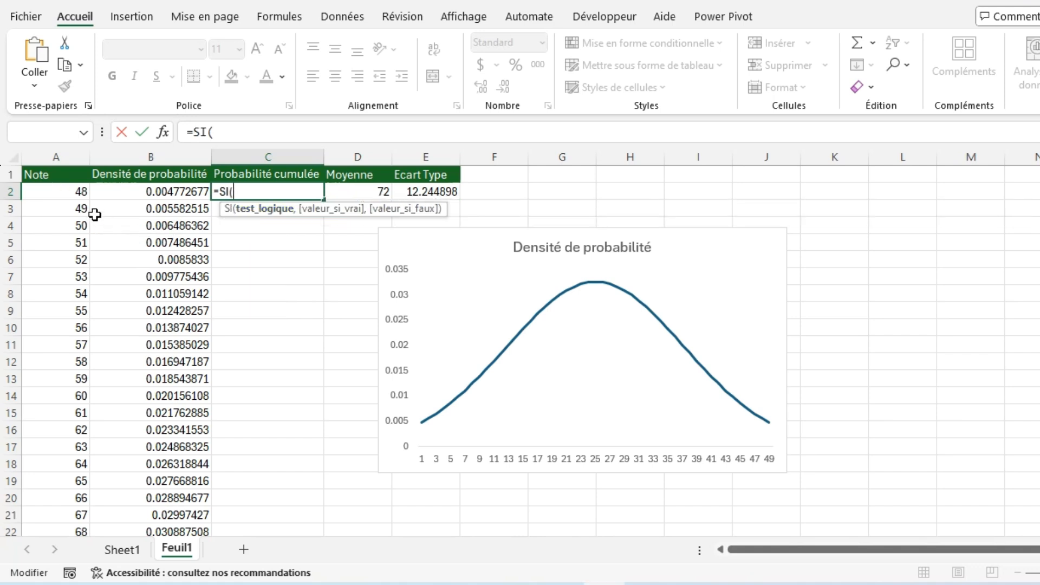
left_click(81, 192)
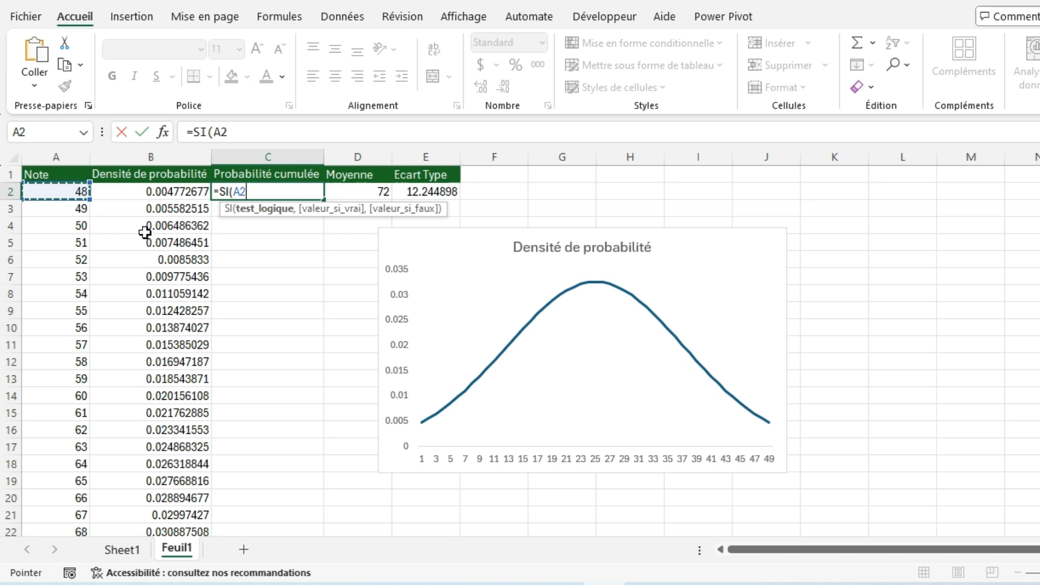
type("<")
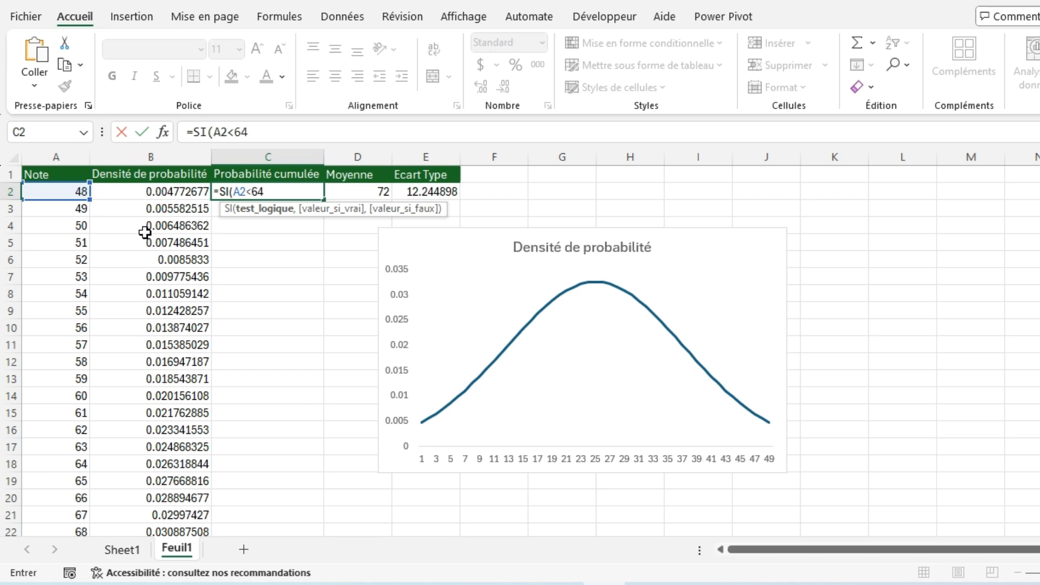
type("64,")
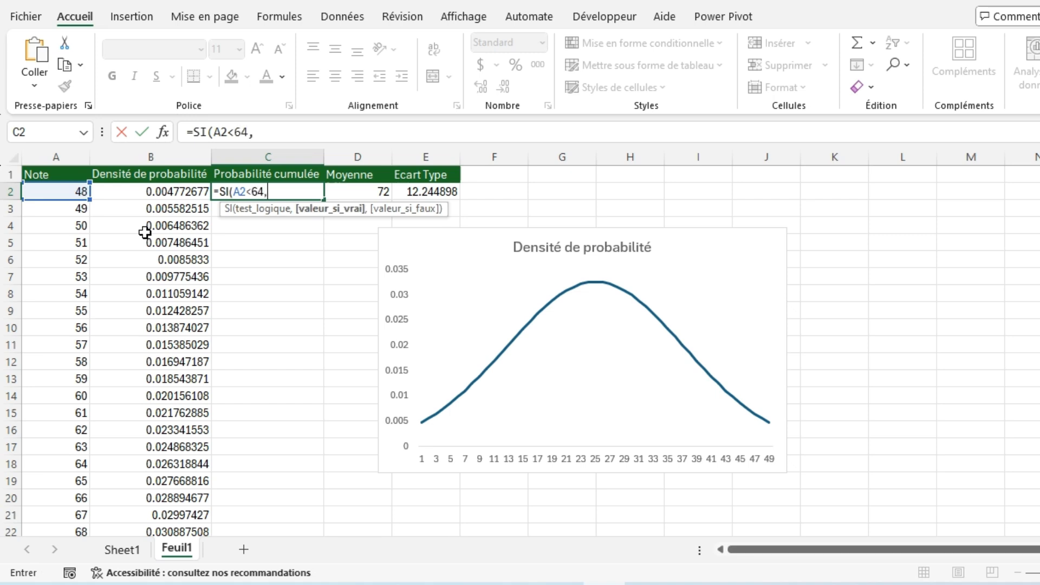
Complete the C2 formula so it returns B2 when the test is true and empty text "" otherwise
left_click(154, 192)
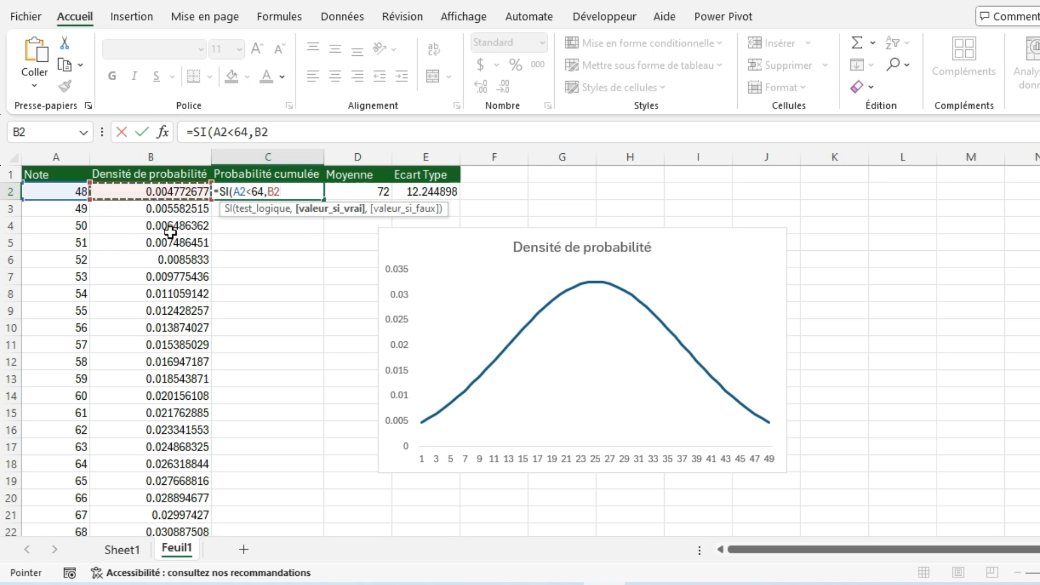
type(",")
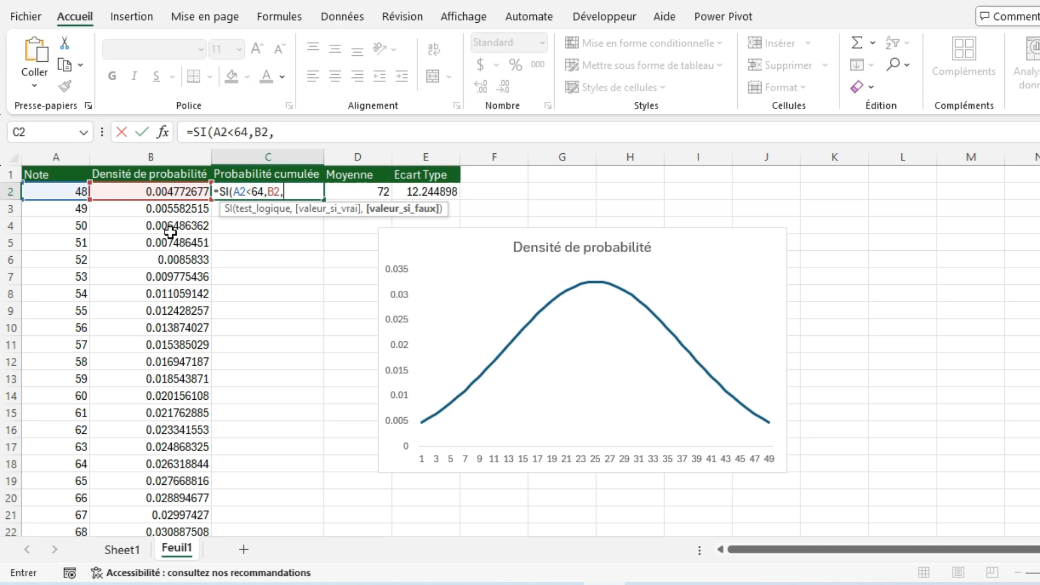
type("\"\")")
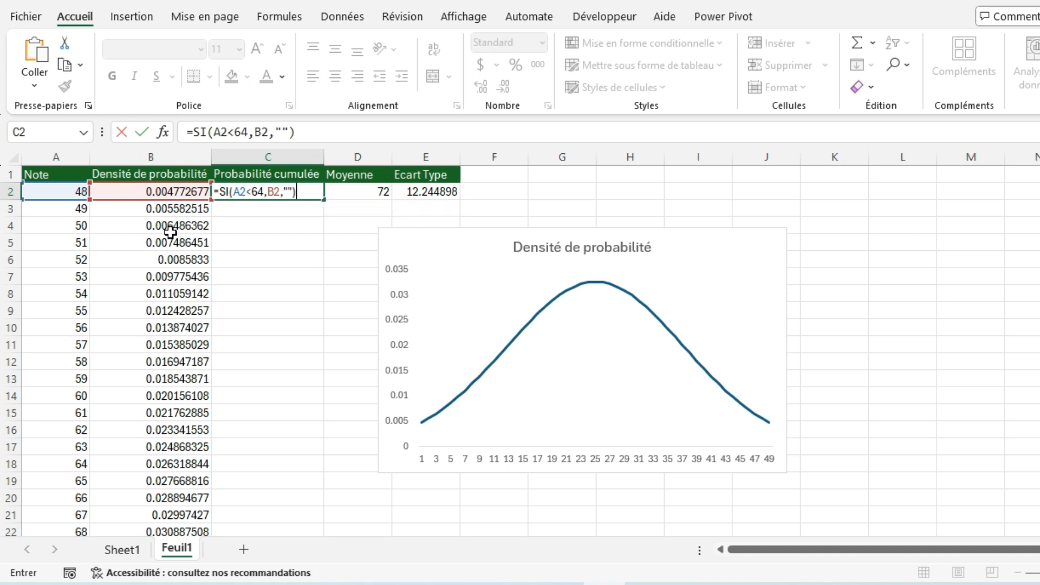
key("Return")
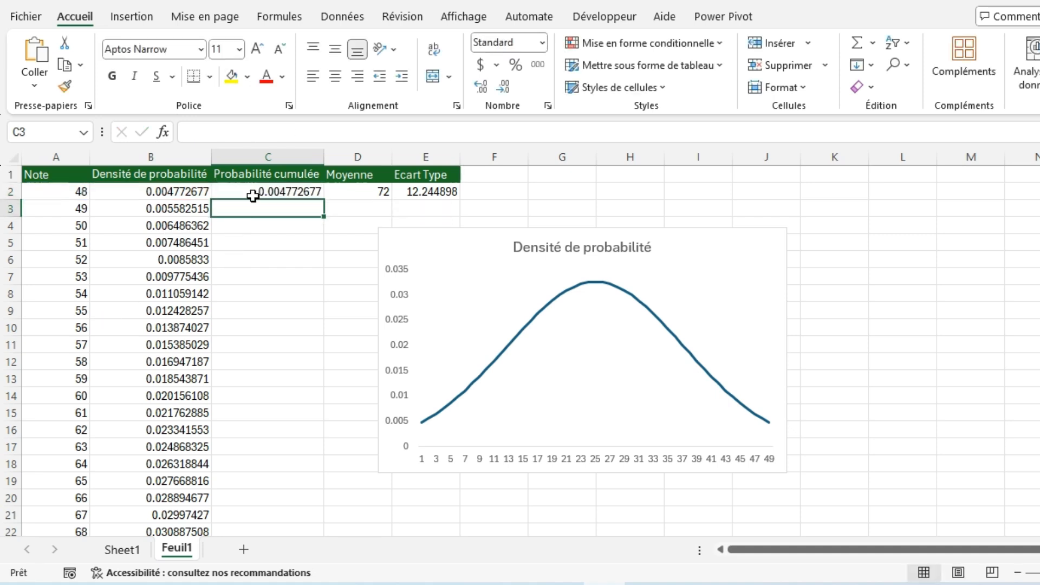
Fill the SI formula from C2 down to C50 and review the filled column around grade 64
left_click(255, 193)
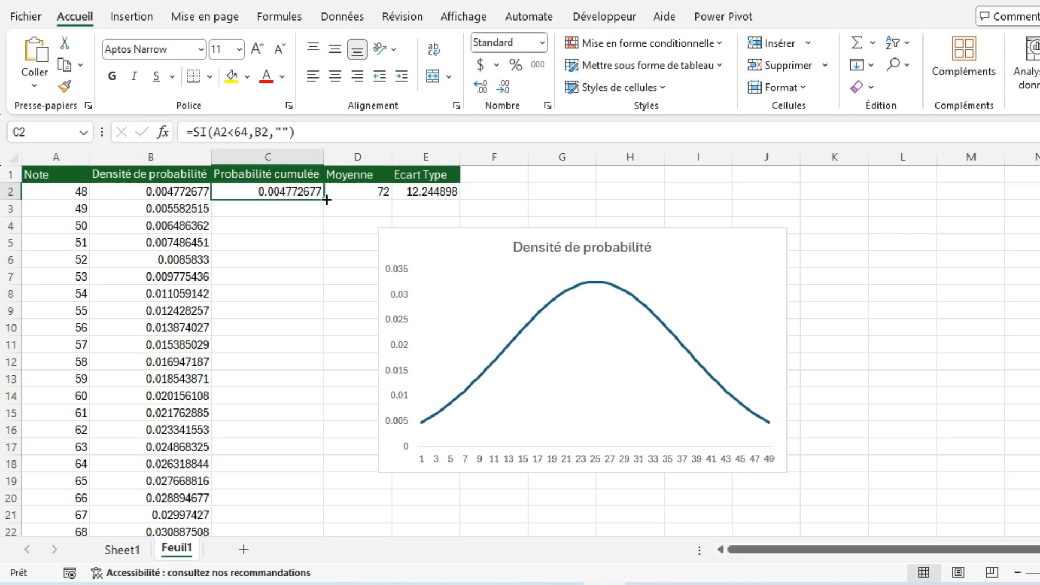
left_click_drag(323, 200, 288, 499)
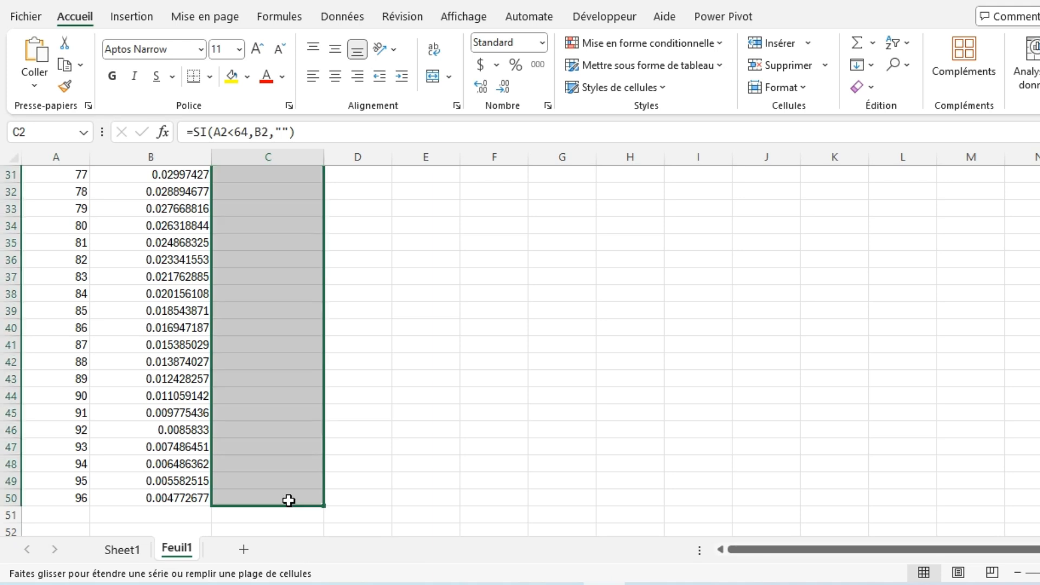
scroll(285, 480, "up", 3)
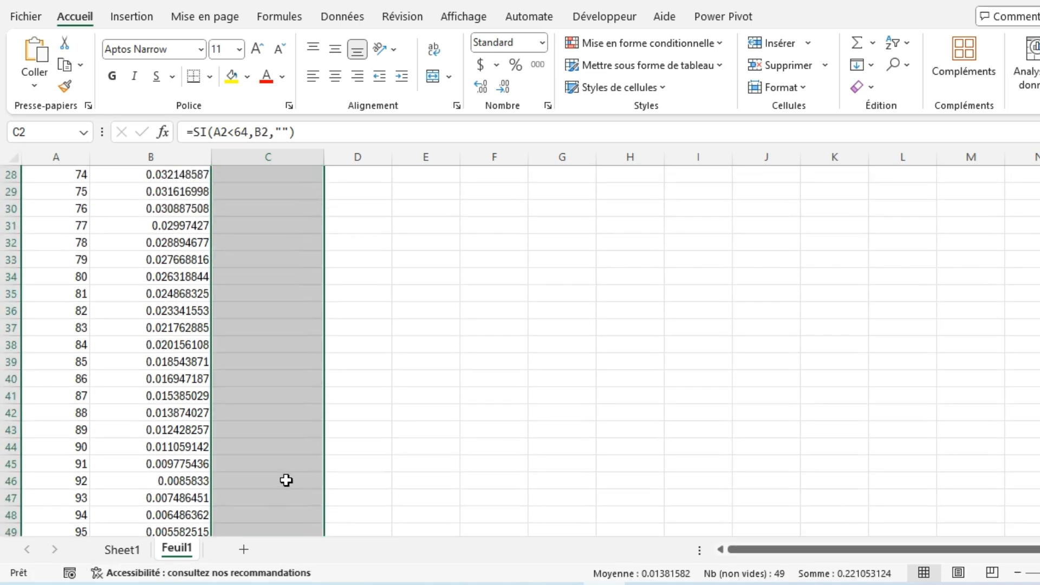
scroll(285, 479, "up", 5)
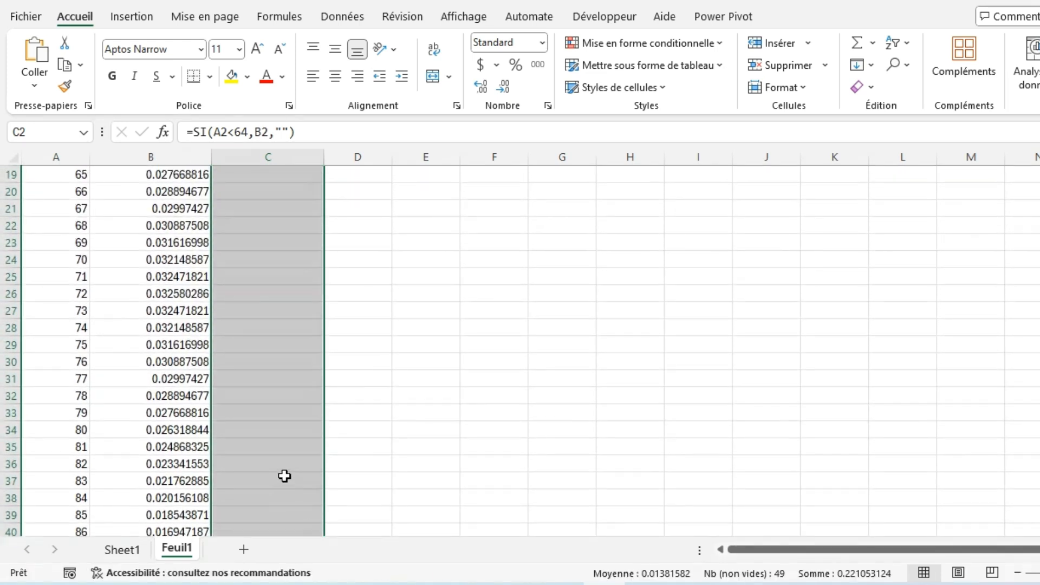
scroll(284, 476, "up", 2)
scroll(273, 456, "down", 2)
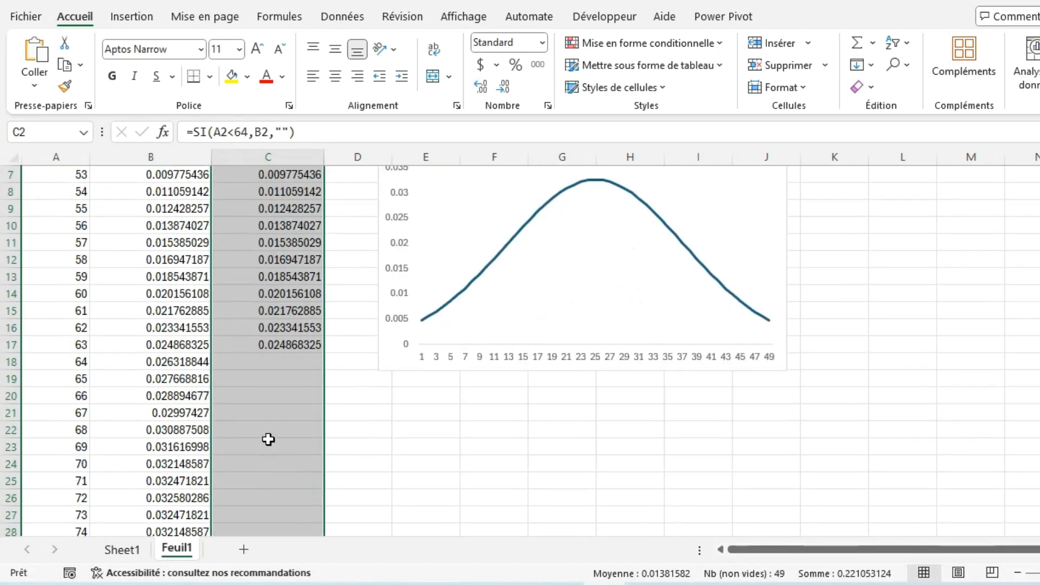
scroll(267, 406, "down", 1)
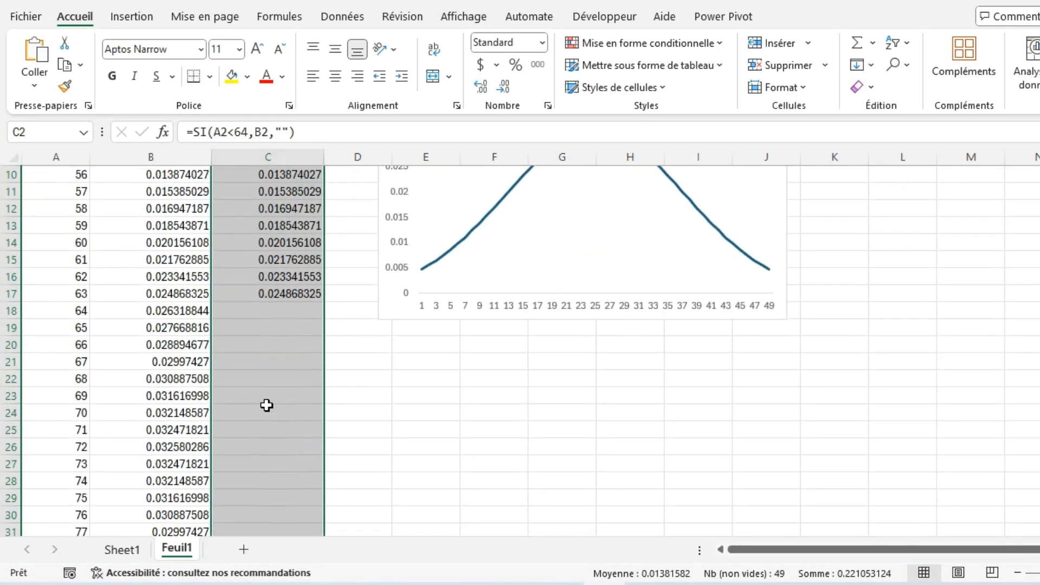
scroll(256, 362, "up", 3)
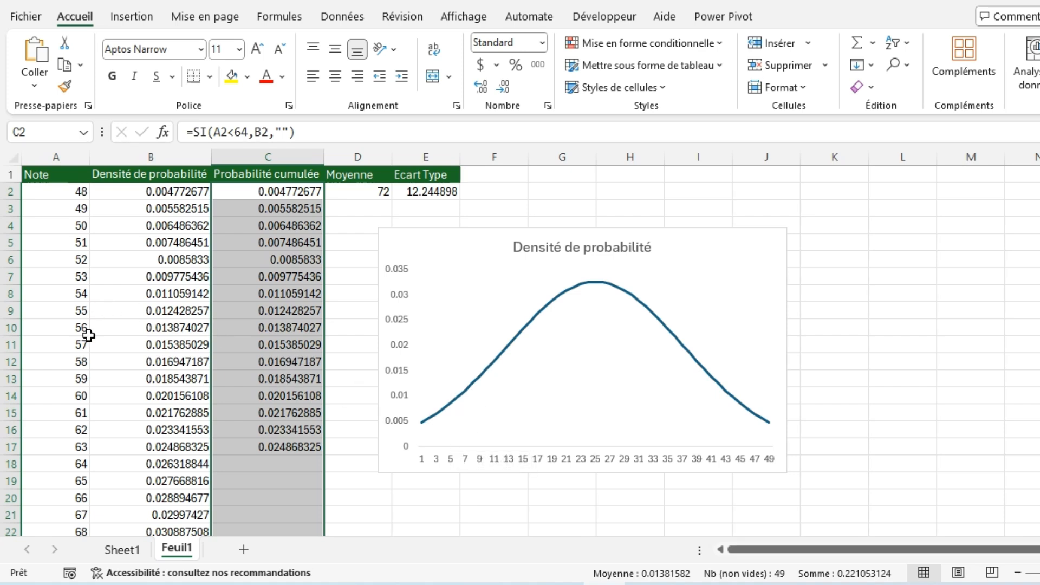
Add a second series to the bell curve chart, named from C1 (Probabilité cumulée) with values C2:C50
left_click(564, 396)
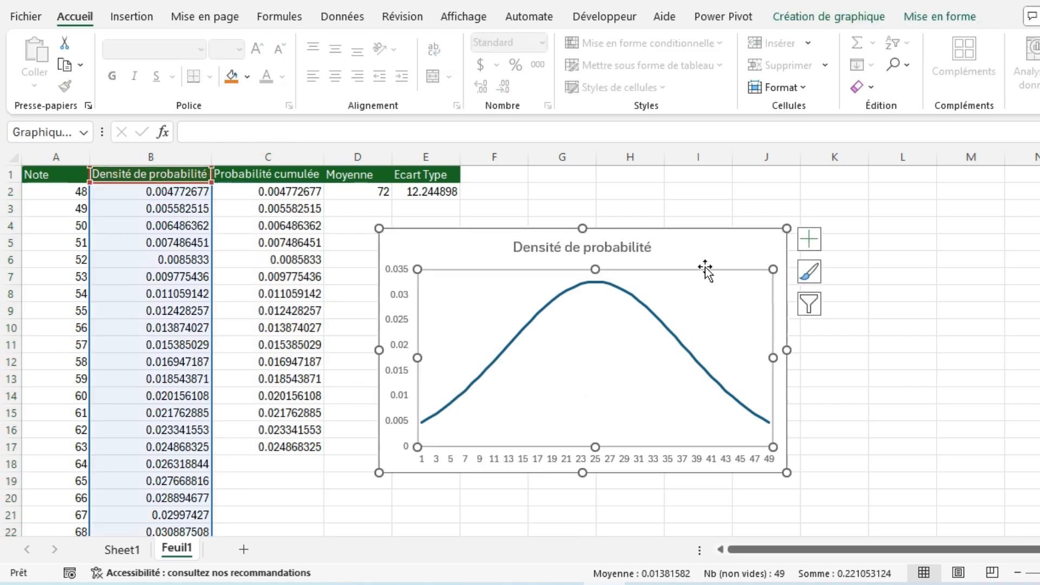
double_click(709, 253)
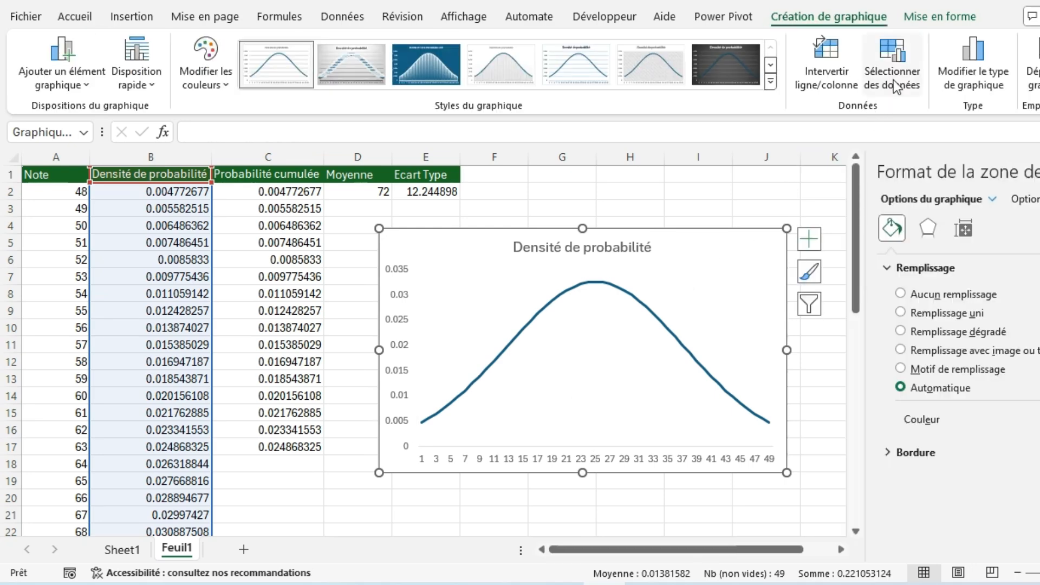
left_click(894, 73)
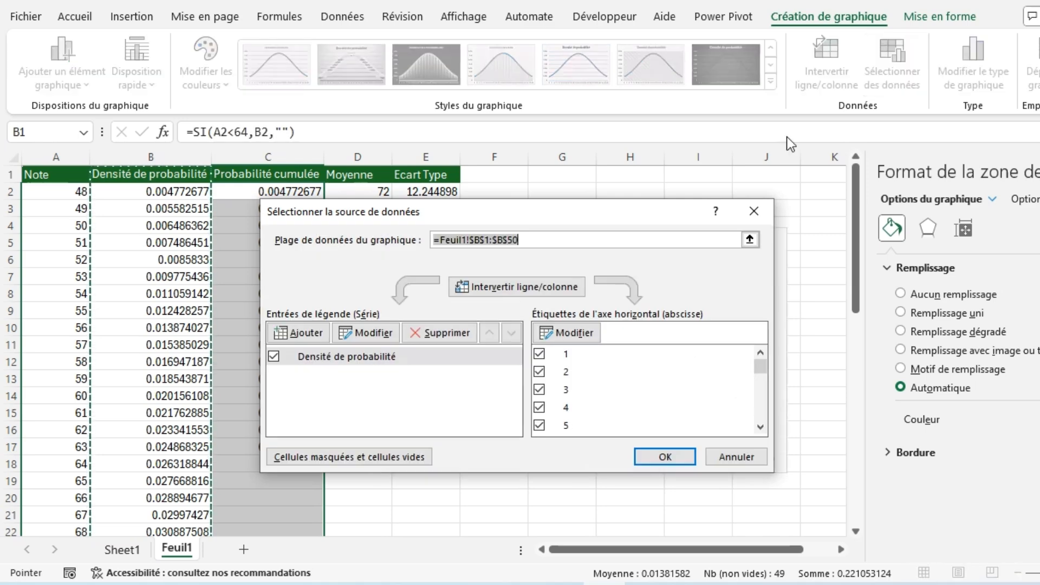
left_click(298, 334)
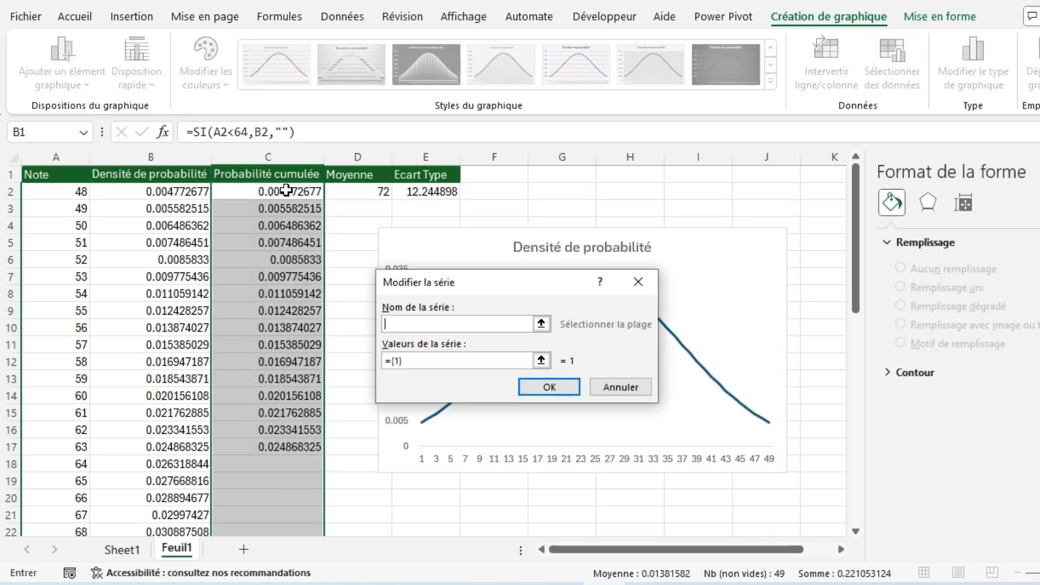
left_click(274, 176)
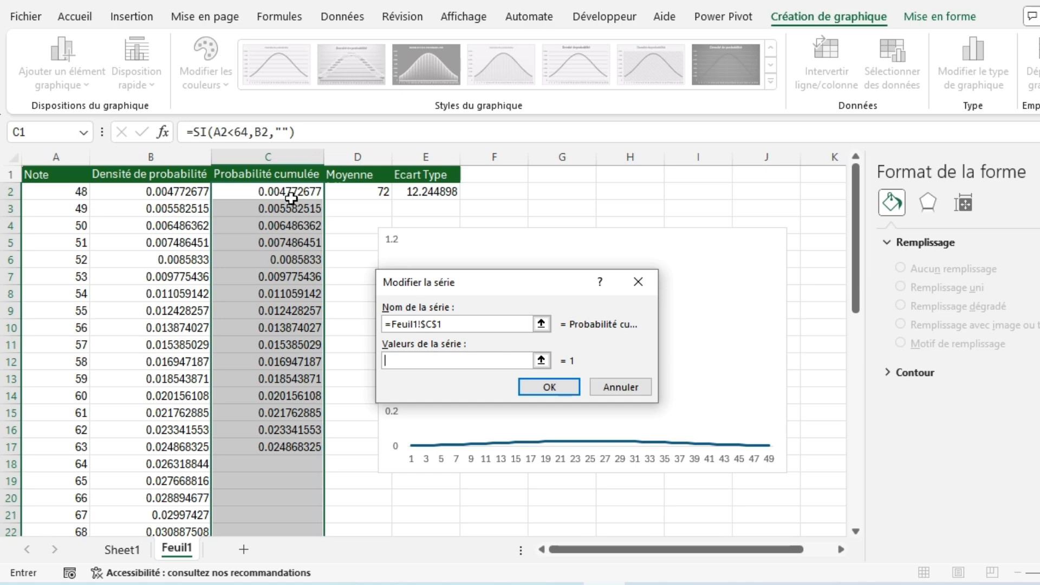
left_click_drag(286, 192, 251, 425)
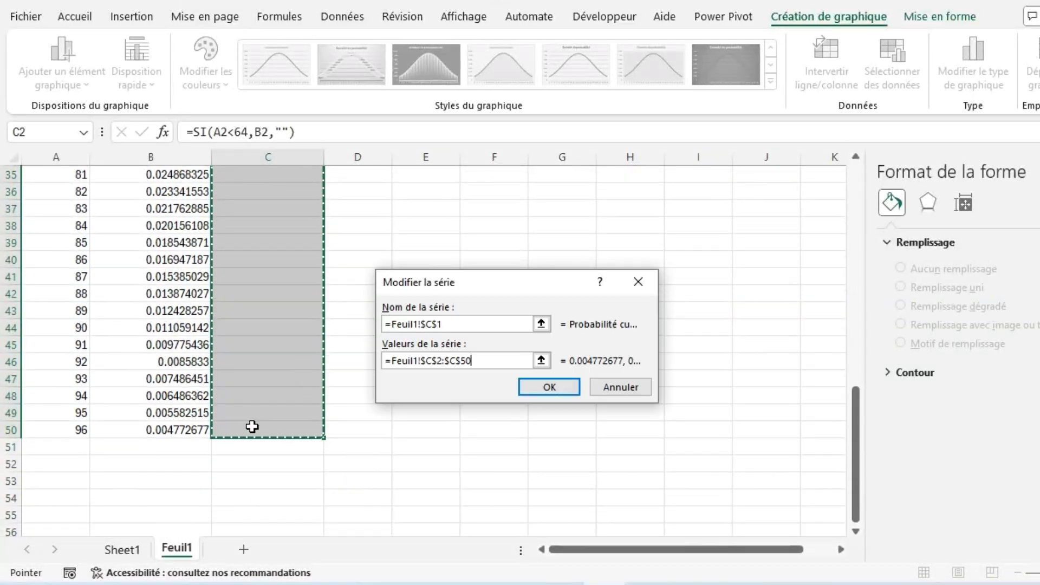
left_click(549, 387)
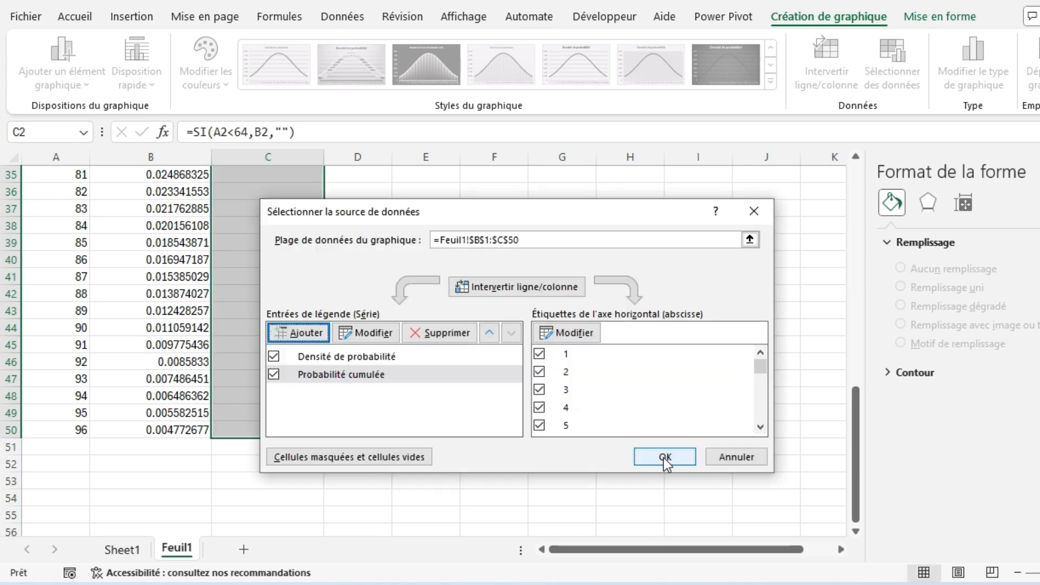
left_click(666, 458)
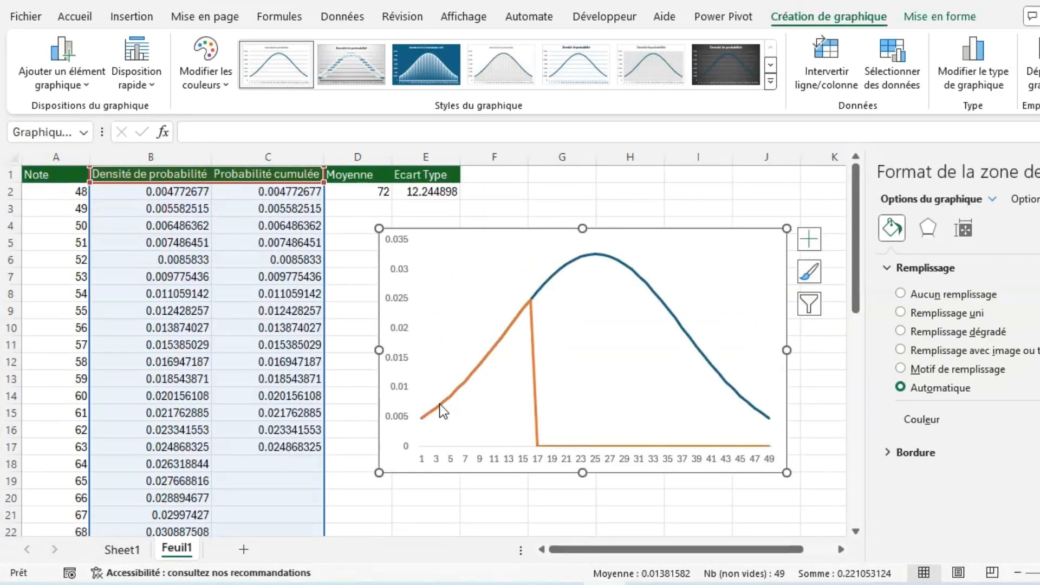
Change the chart to a combined type with Densité de probabilité as Courbe and Probabilité cumulée as Aires
mouse_move(438, 405)
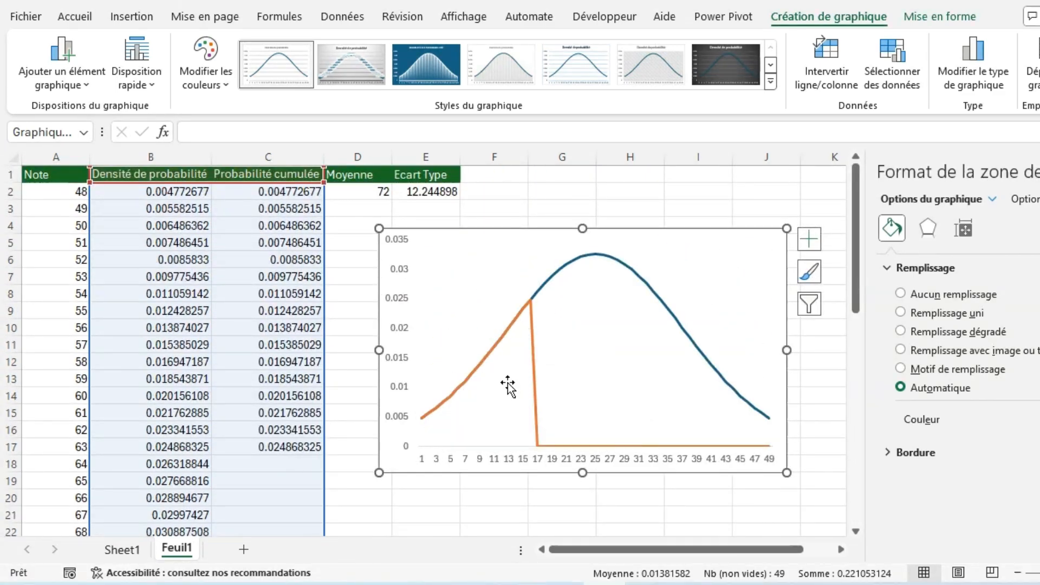
left_click(743, 280)
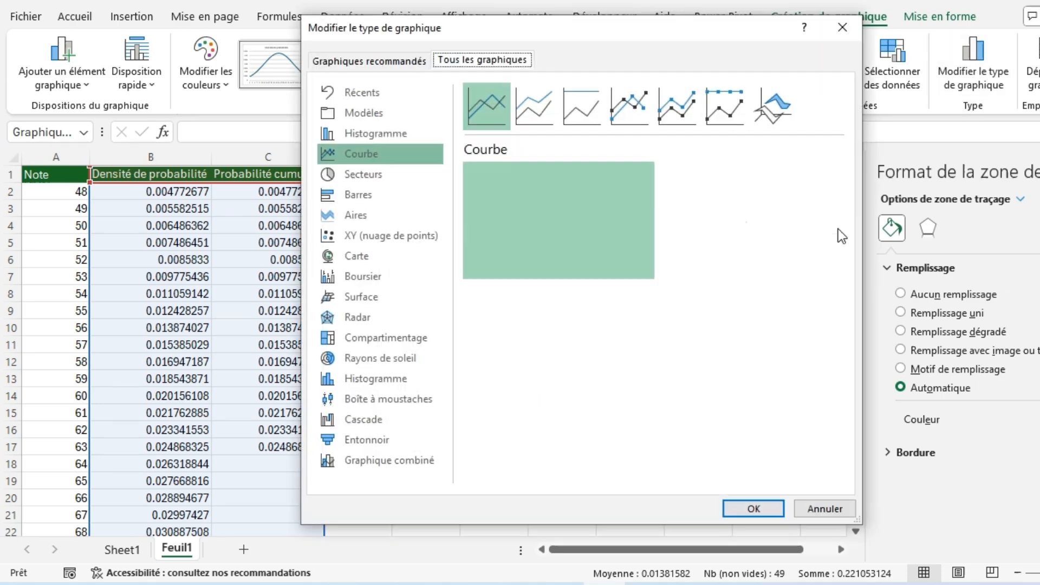
left_click(355, 460)
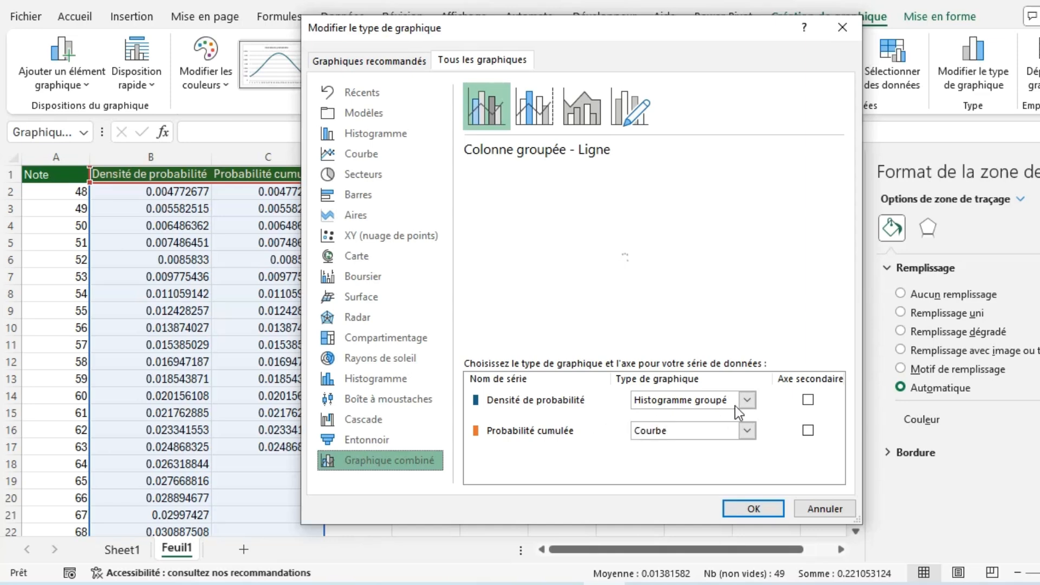
left_click(749, 398)
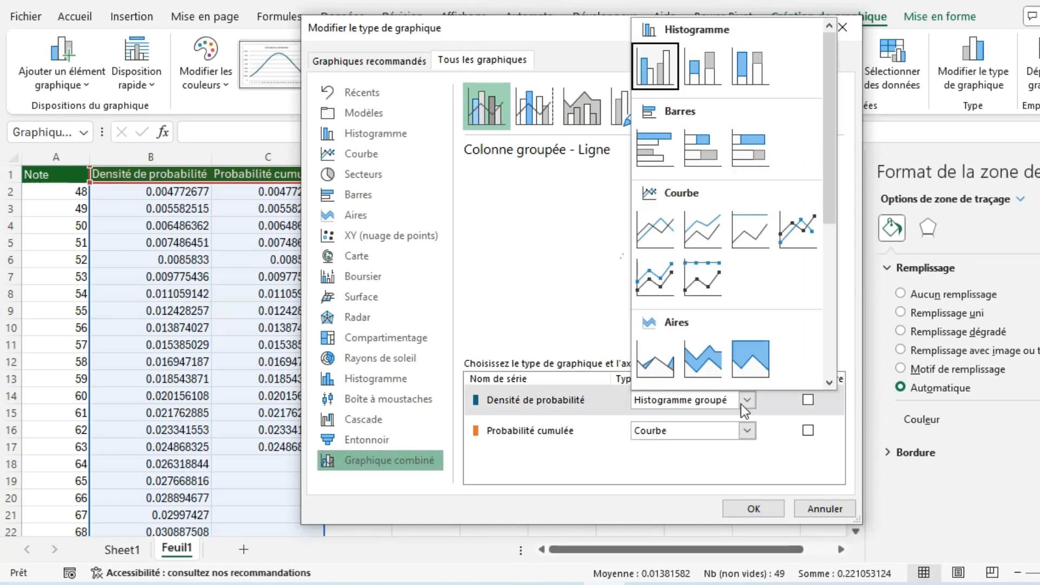
left_click(666, 231)
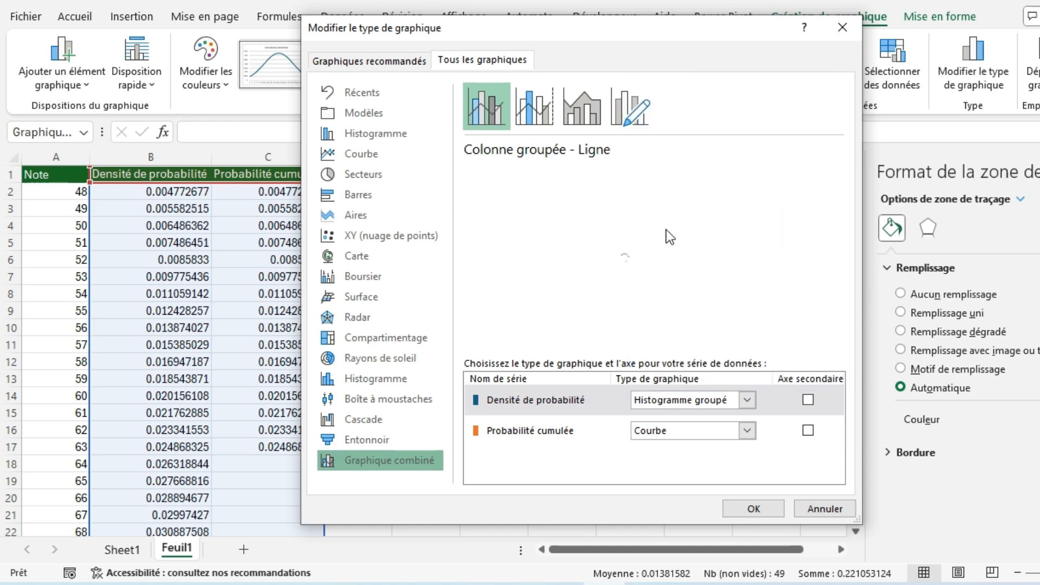
left_click(749, 430)
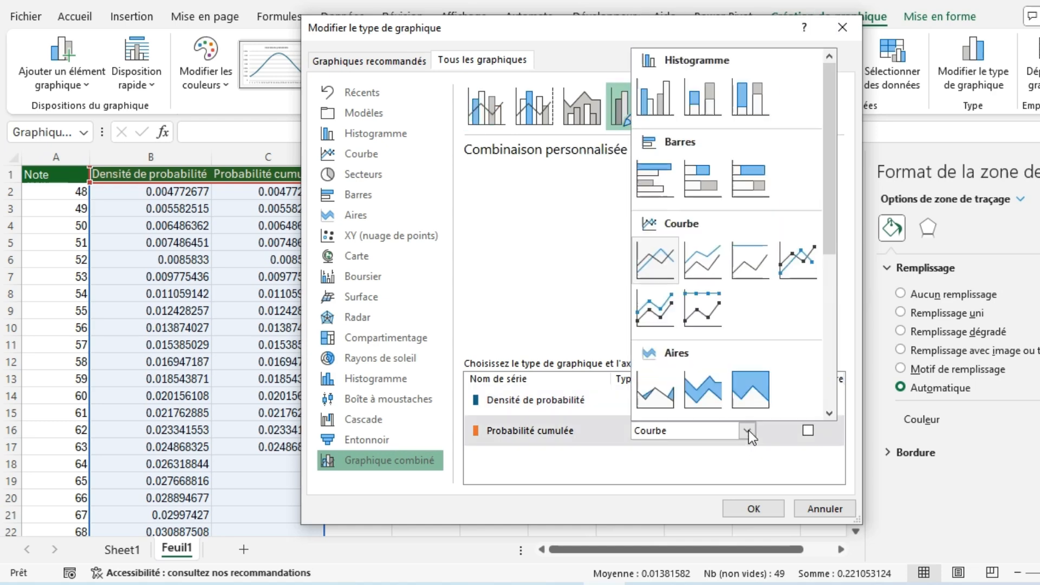
left_click(665, 403)
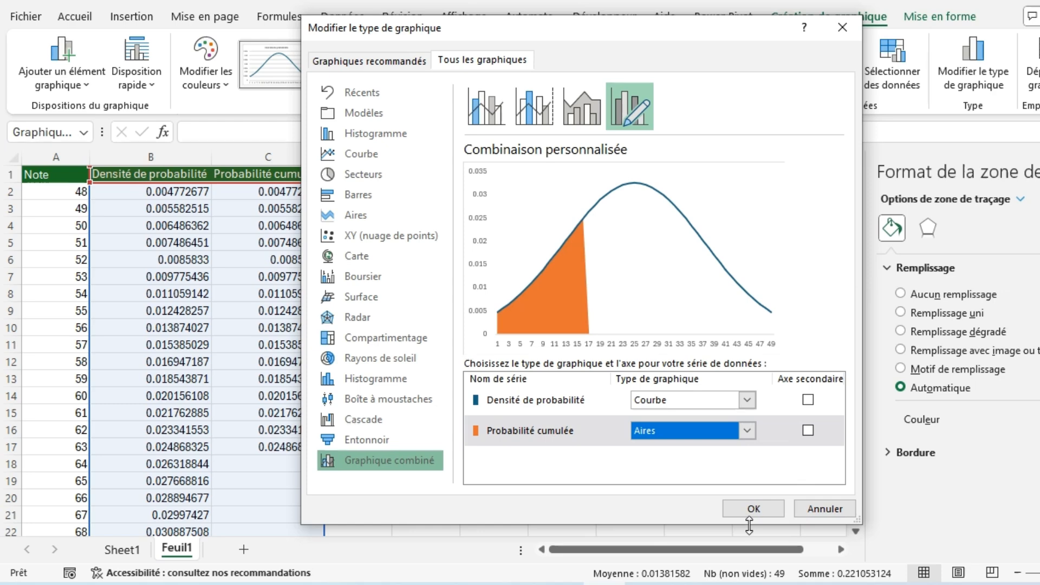
left_click(753, 508)
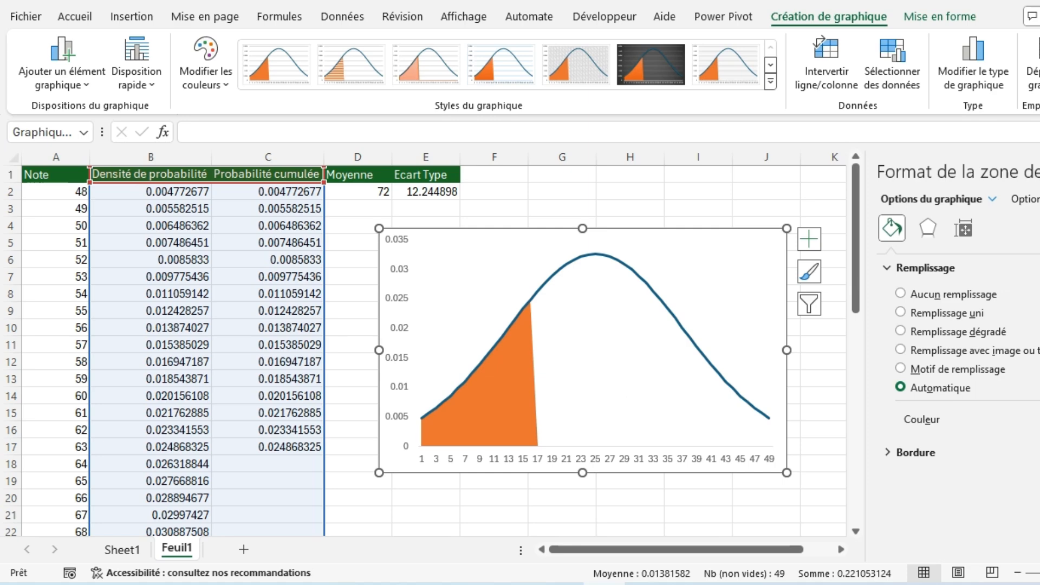
key("alt+Tab")
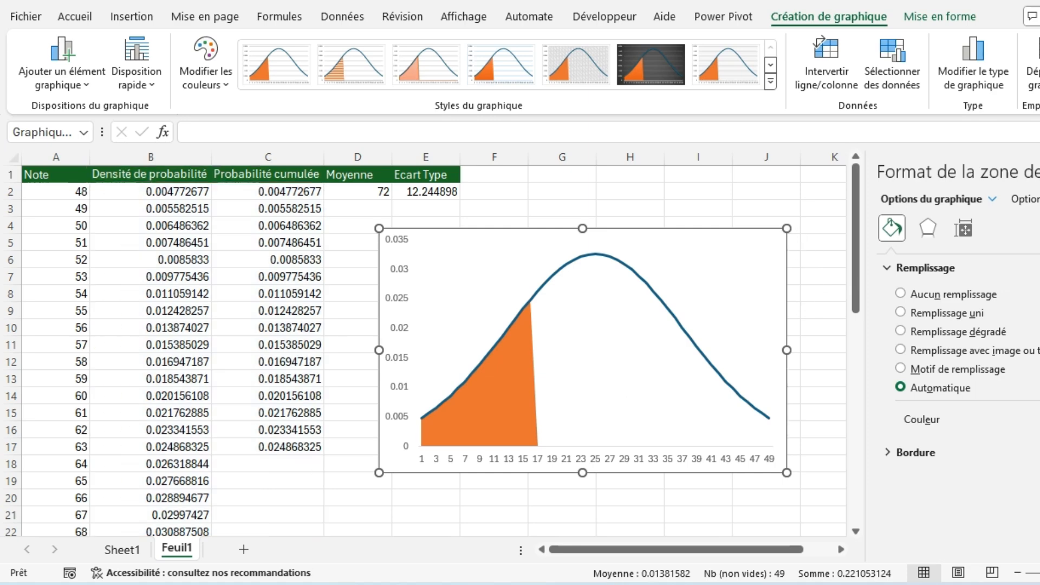